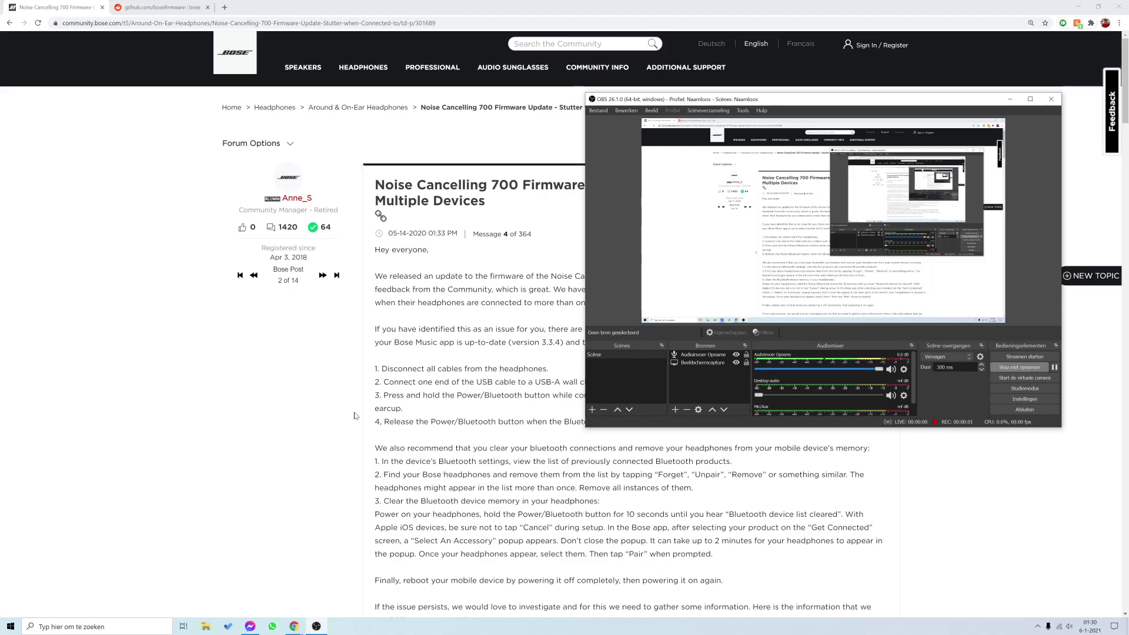
Bring Chrome forward and scroll through the Bose Community Noise Cancelling 700 firmware update thread.
left_click(355, 410)
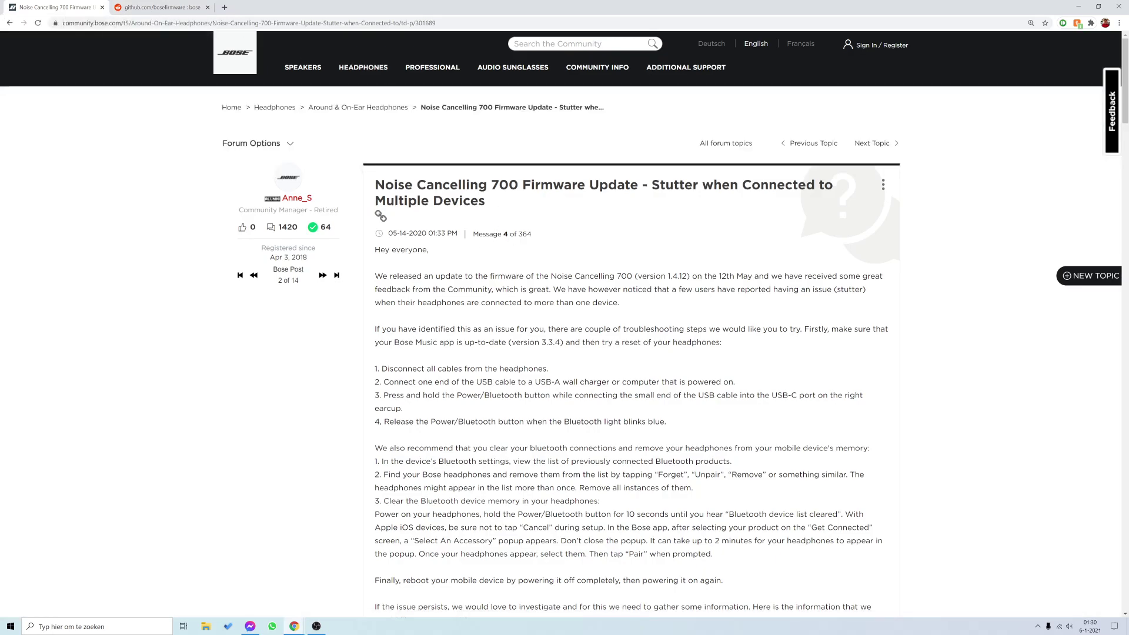
scroll(564, 324, "down", 2)
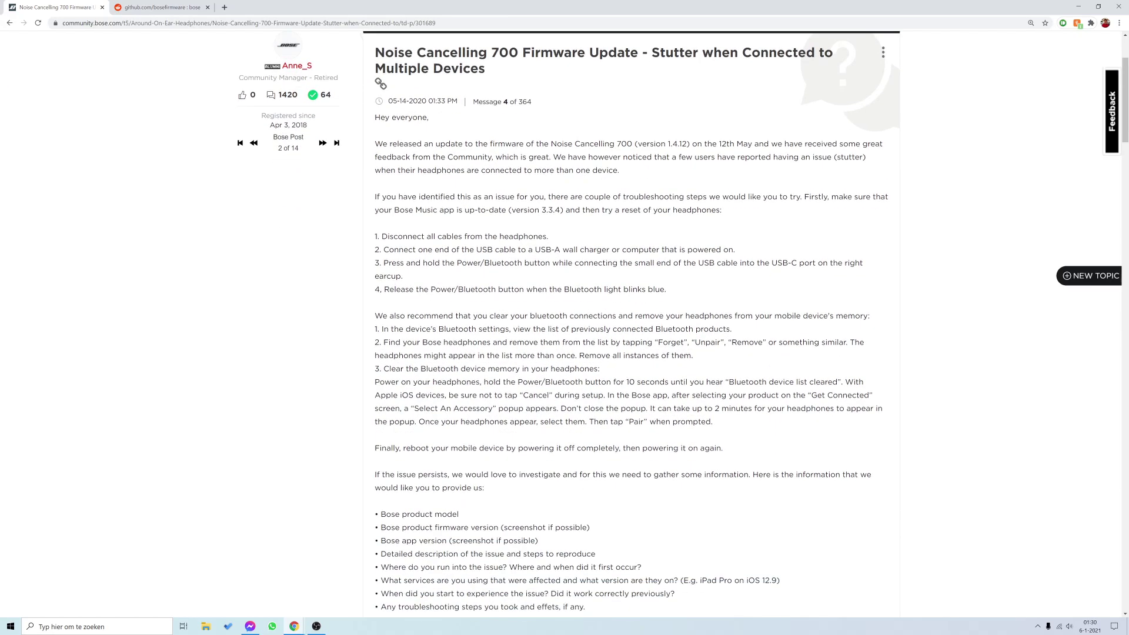
scroll(564, 324, "up", 2)
scroll(565, 323, "down", 3)
scroll(564, 324, "up", 3)
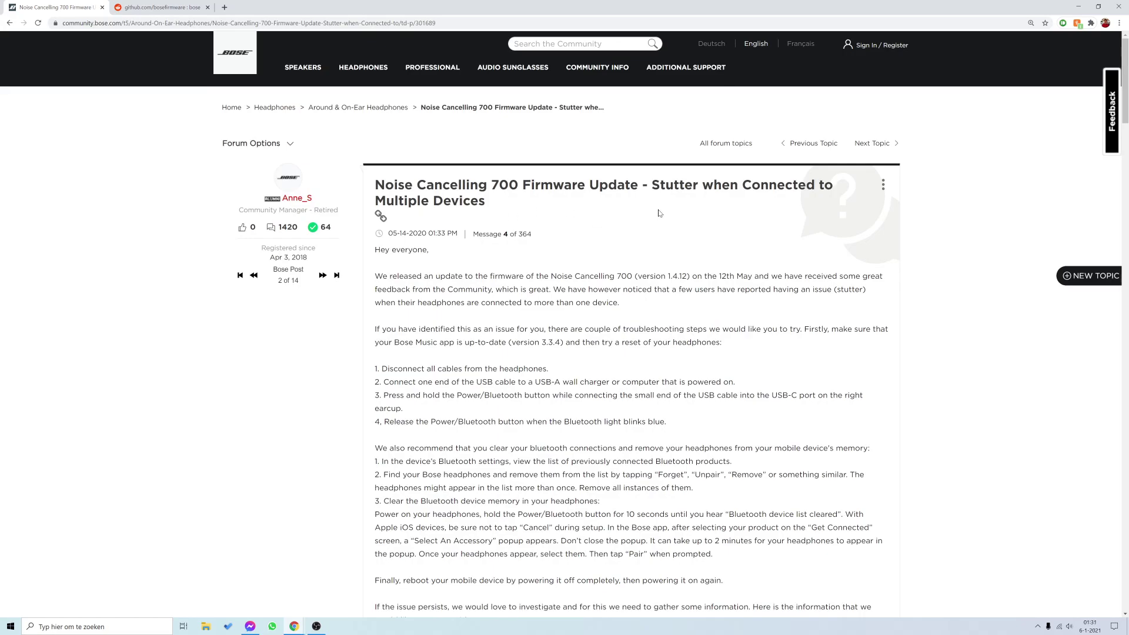
scroll(495, 212, "down", 2)
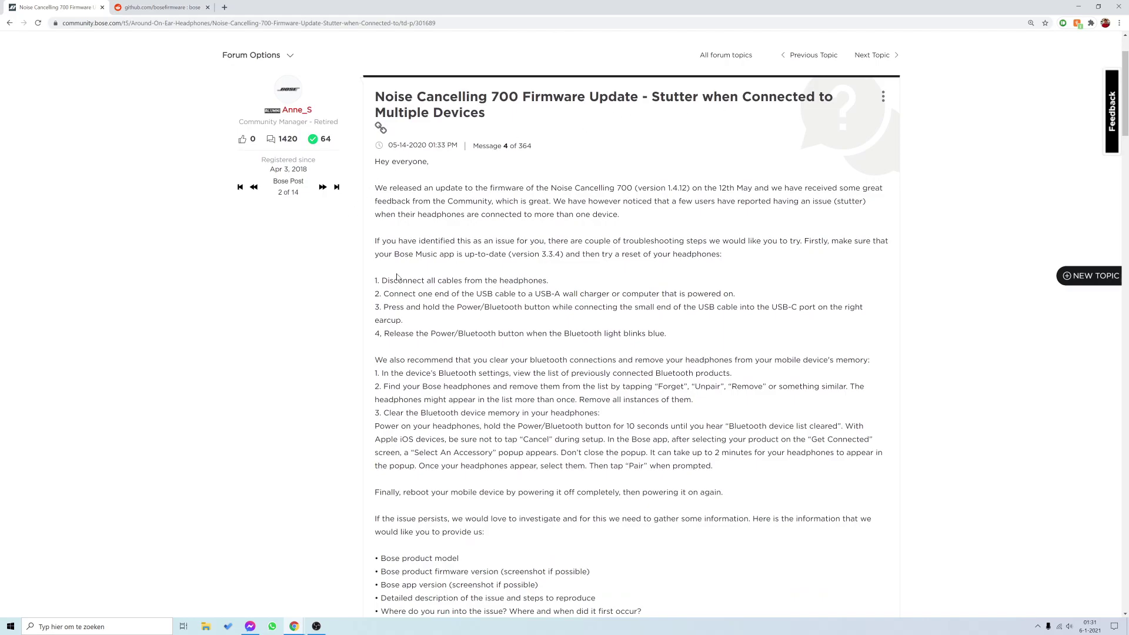
scroll(388, 274, "down", 2)
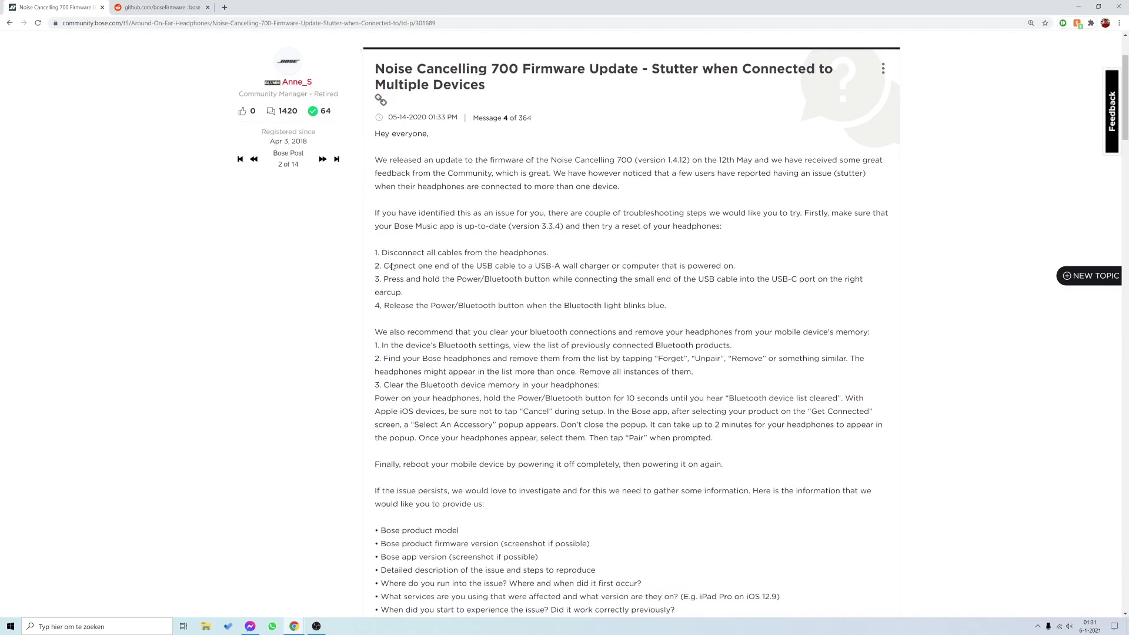
scroll(387, 265, "up", 4)
scroll(387, 264, "down", 4)
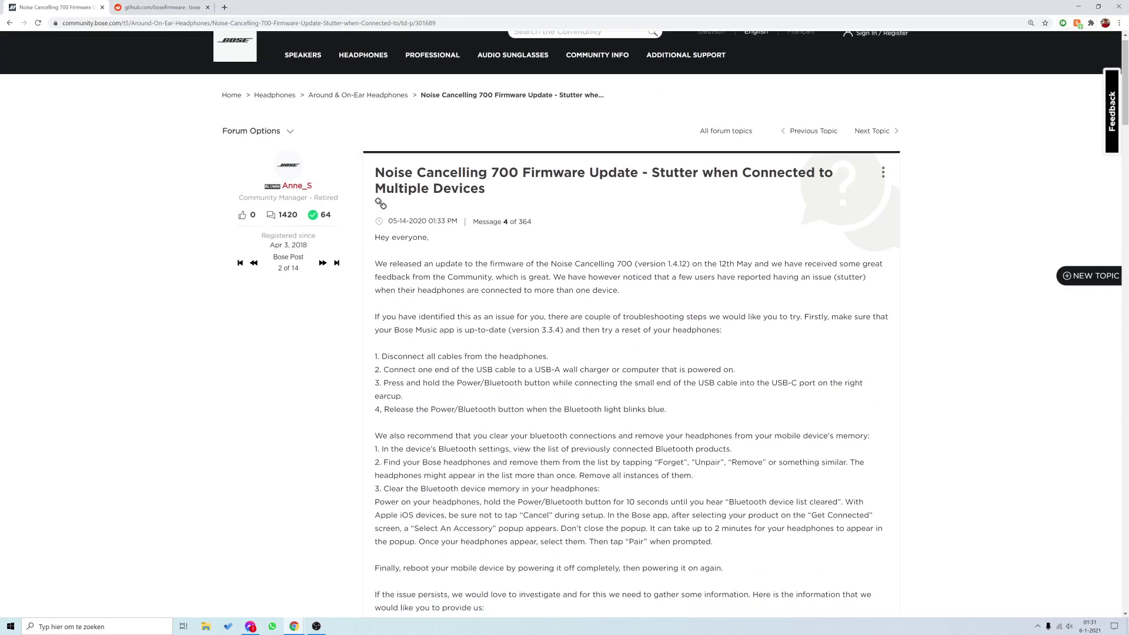
scroll(388, 264, "up", 4)
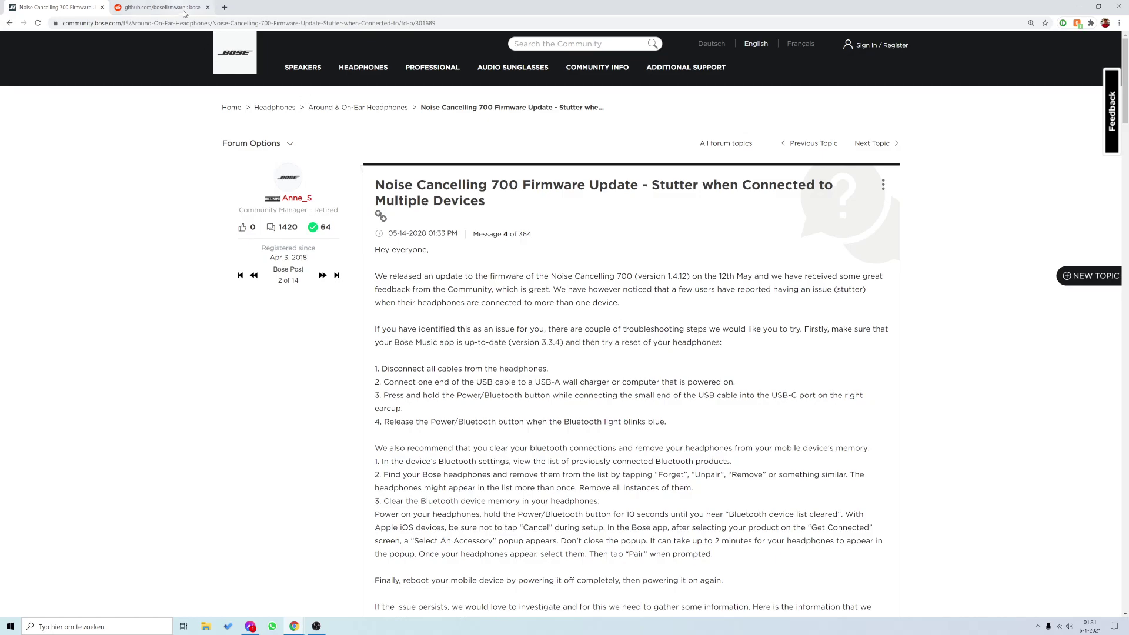
Keep reading the thread's troubleshooting steps for resetting the headphones.
scroll(388, 179, "down", 15)
scroll(387, 179, "up", 10)
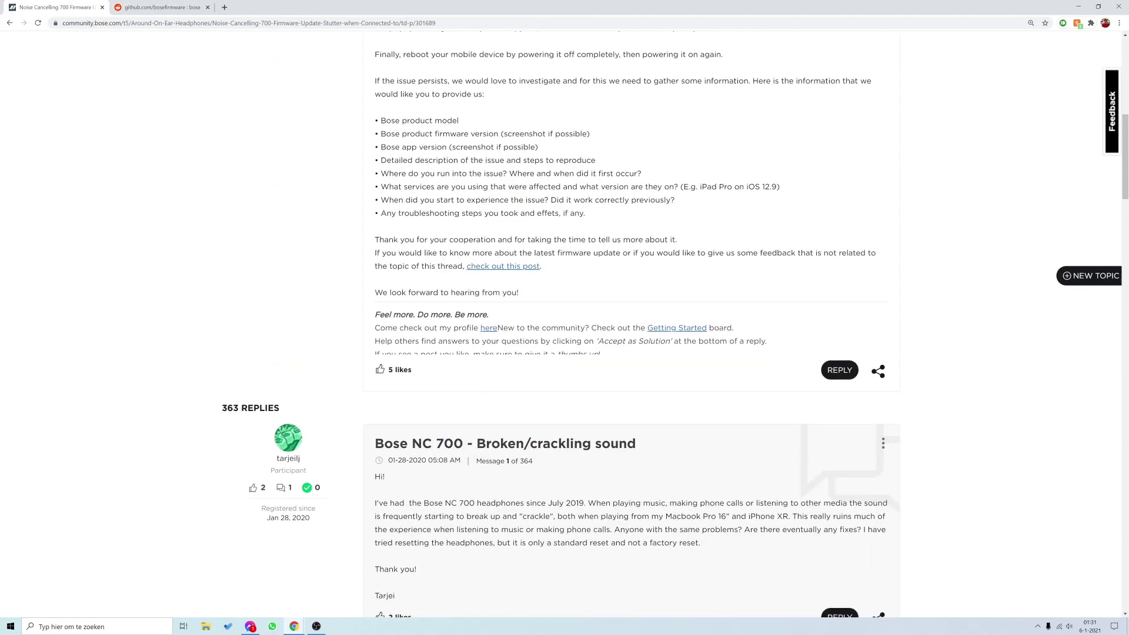
scroll(402, 156, "up", 2)
left_click_drag(374, 147, 639, 519)
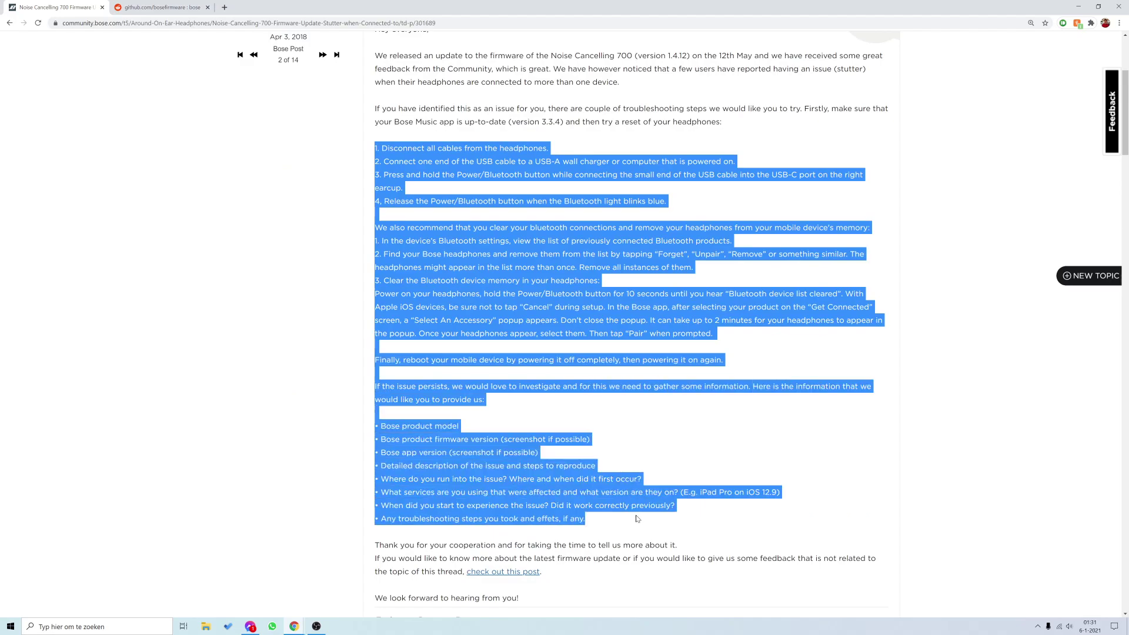
left_click(638, 520)
scroll(324, 252, "up", 4)
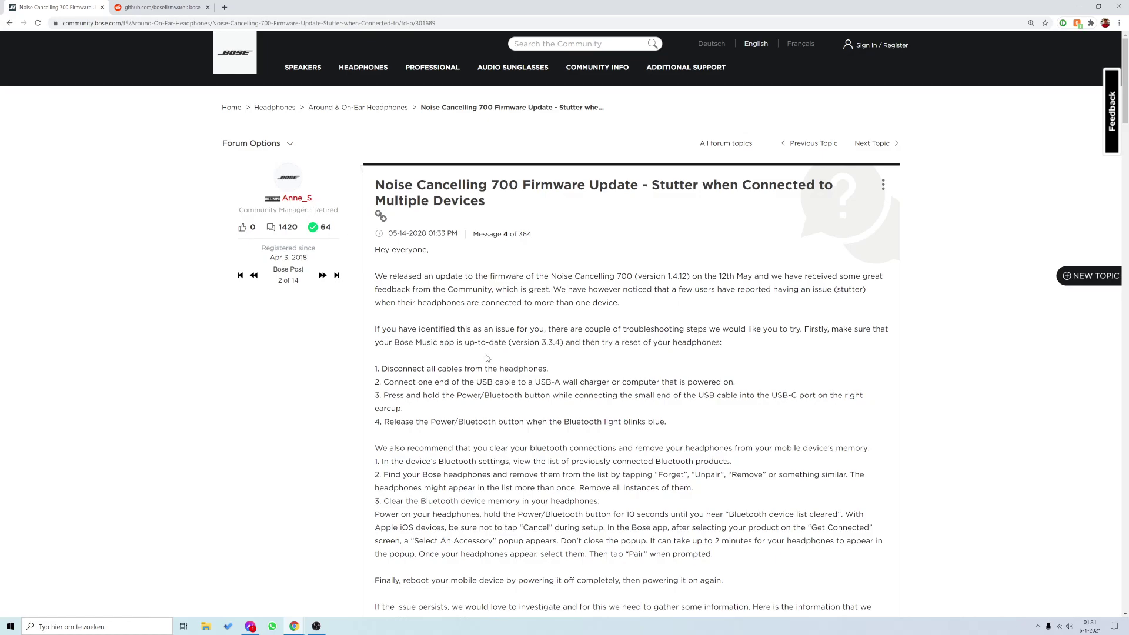
scroll(497, 357, "down", 15)
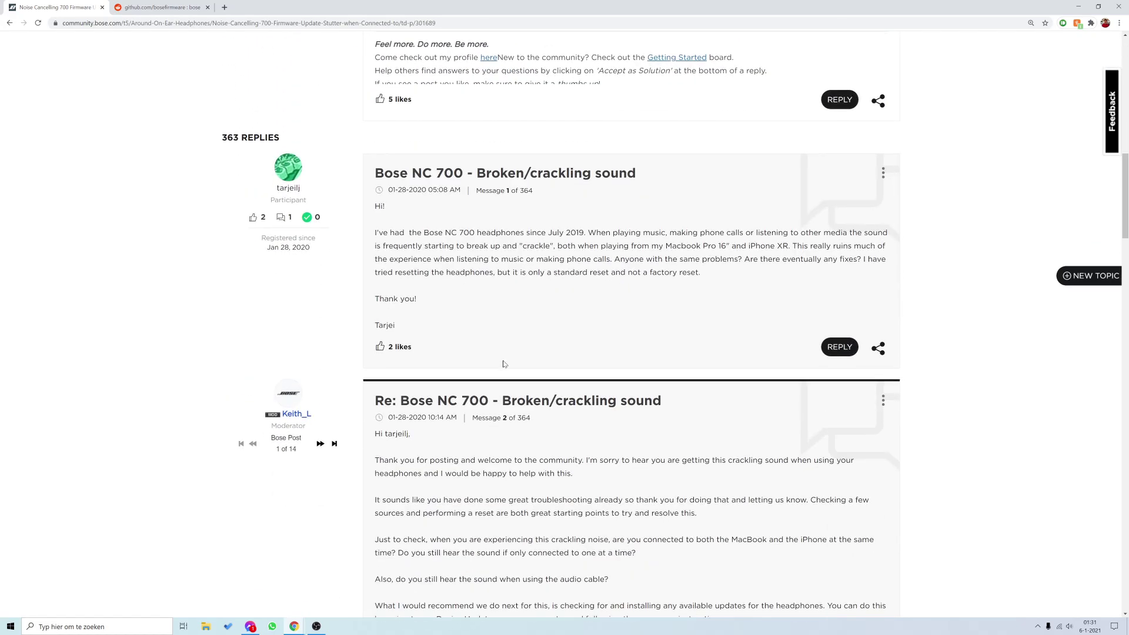
scroll(499, 362, "down", 5)
scroll(500, 361, "up", 20)
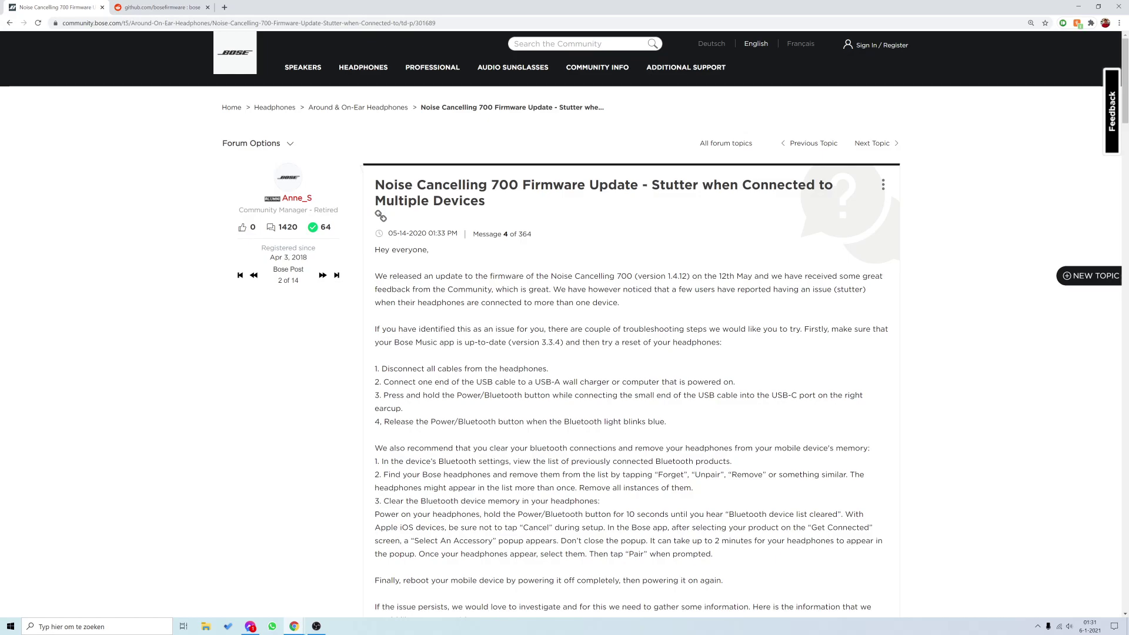
left_click(187, 13)
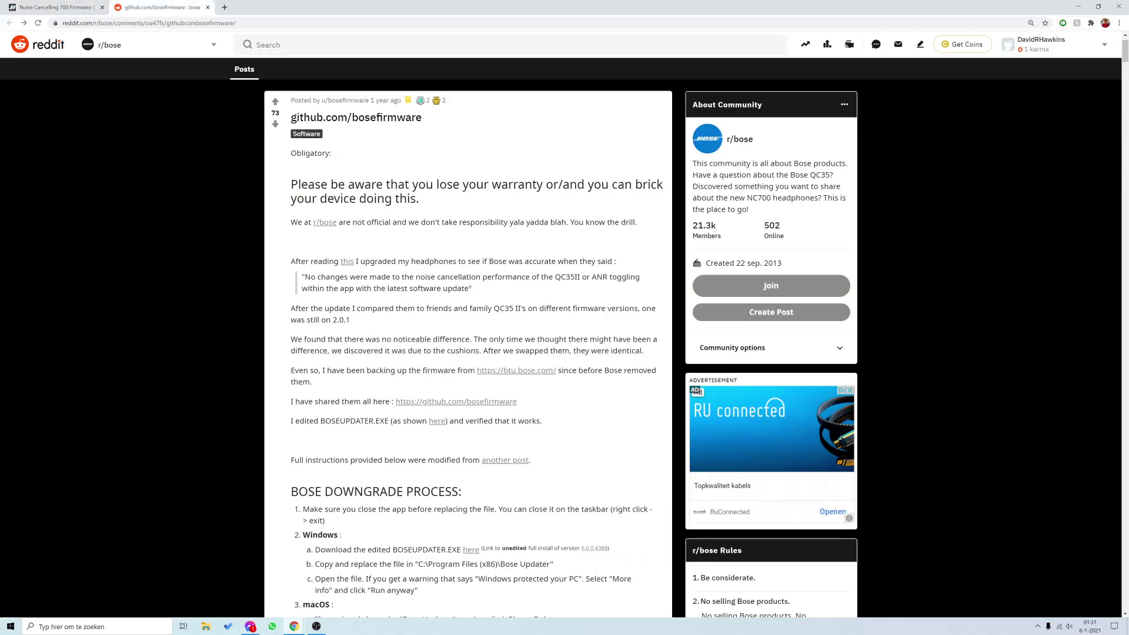
scroll(412, 318, "down", 5)
left_click_drag(301, 296, 547, 374)
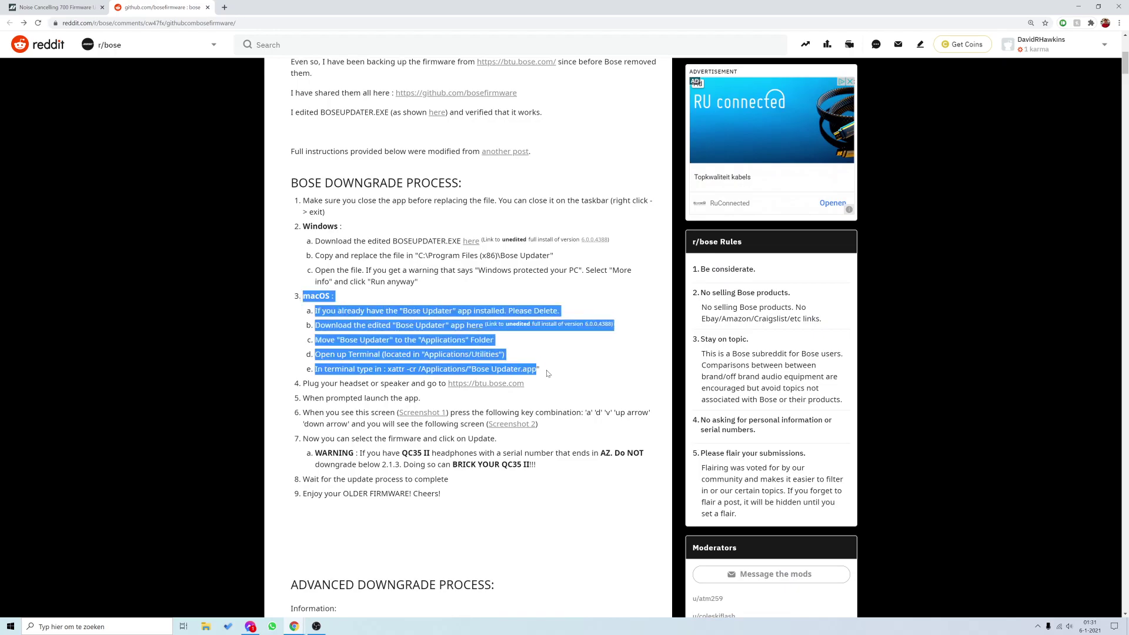
left_click(554, 374)
scroll(448, 344, "up", 2)
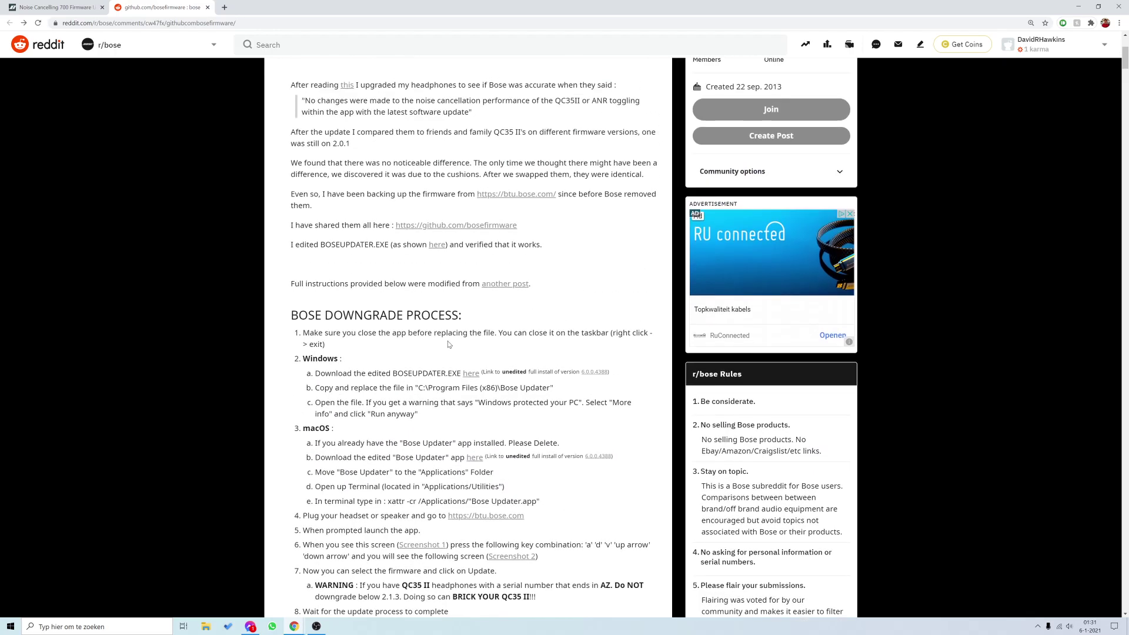
scroll(449, 345, "down", 2)
left_click_drag(287, 233, 450, 523)
left_click(518, 531)
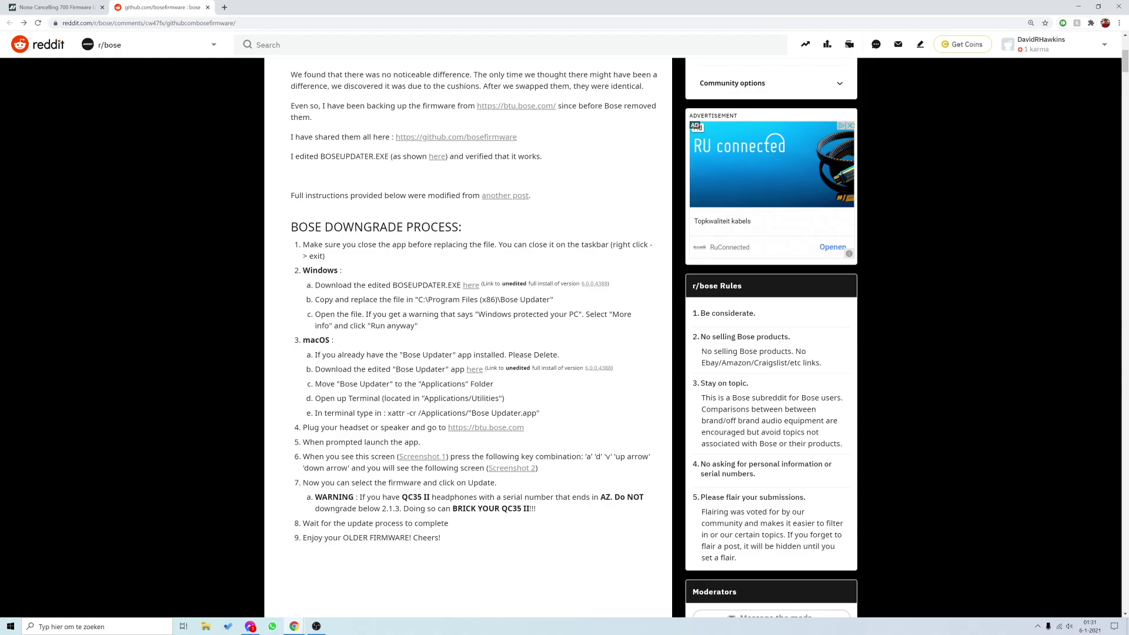
left_click_drag(391, 285, 453, 286)
left_click(423, 281)
left_click(1038, 626)
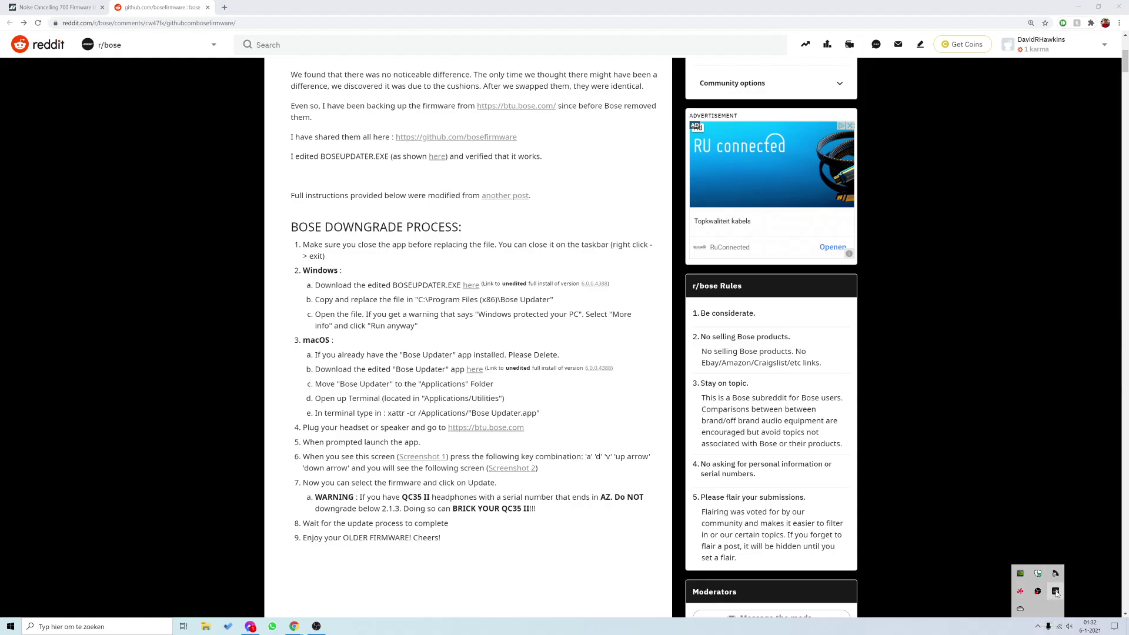
left_click(984, 632)
left_click(404, 259)
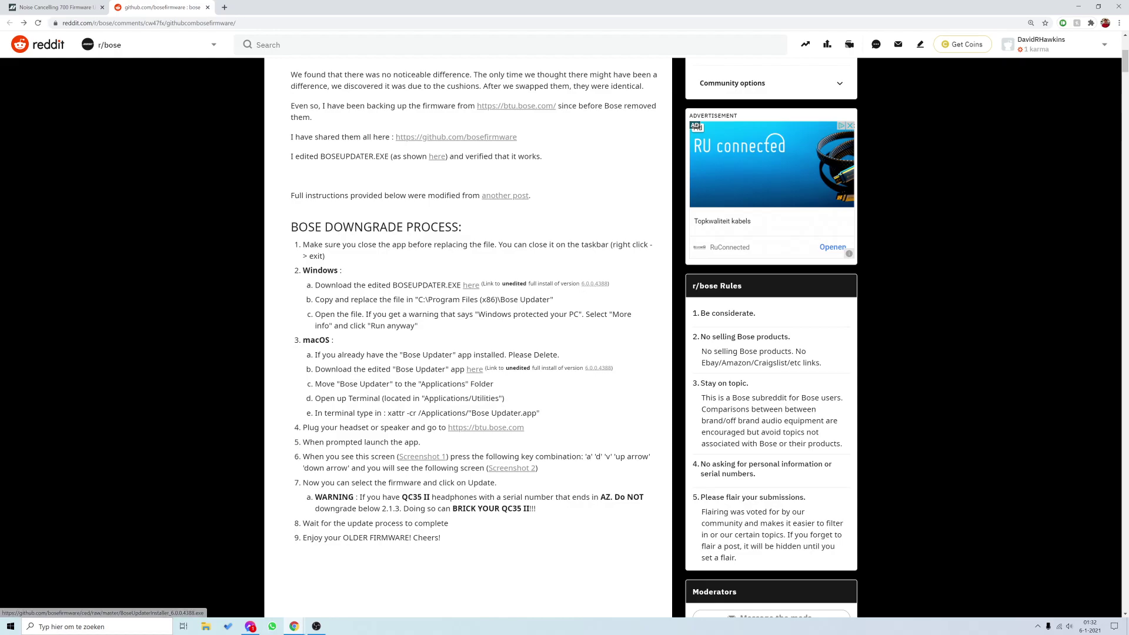
Open File Explorer and browse to C:\Program Files (x86)\Bose Updater.
left_click(206, 627)
left_click_drag(250, 237, 569, 260)
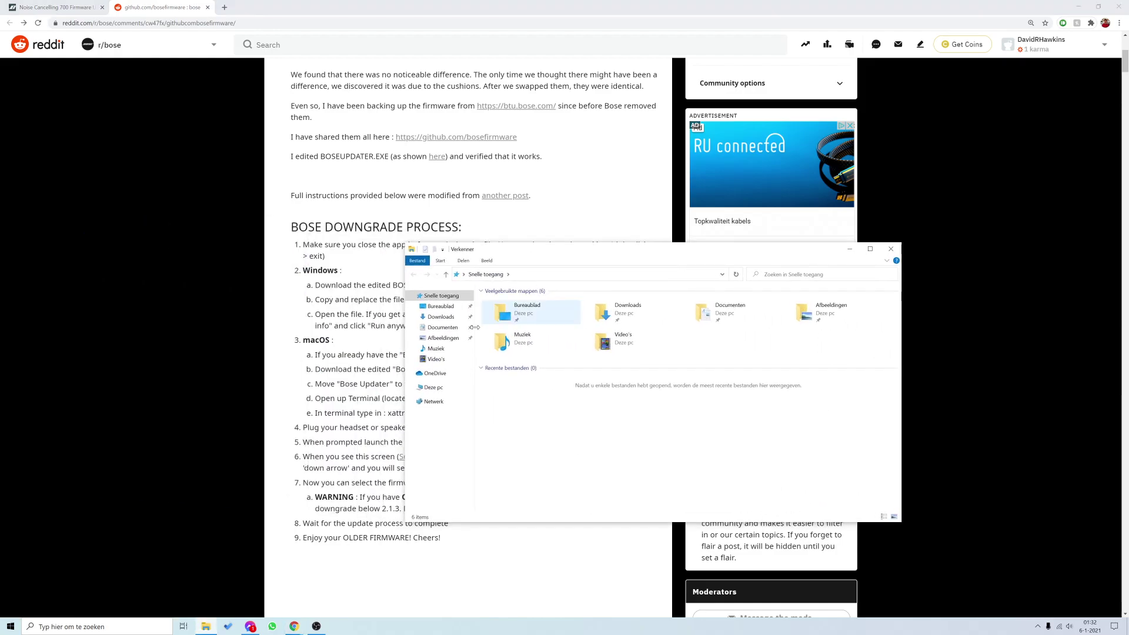
left_click(433, 387)
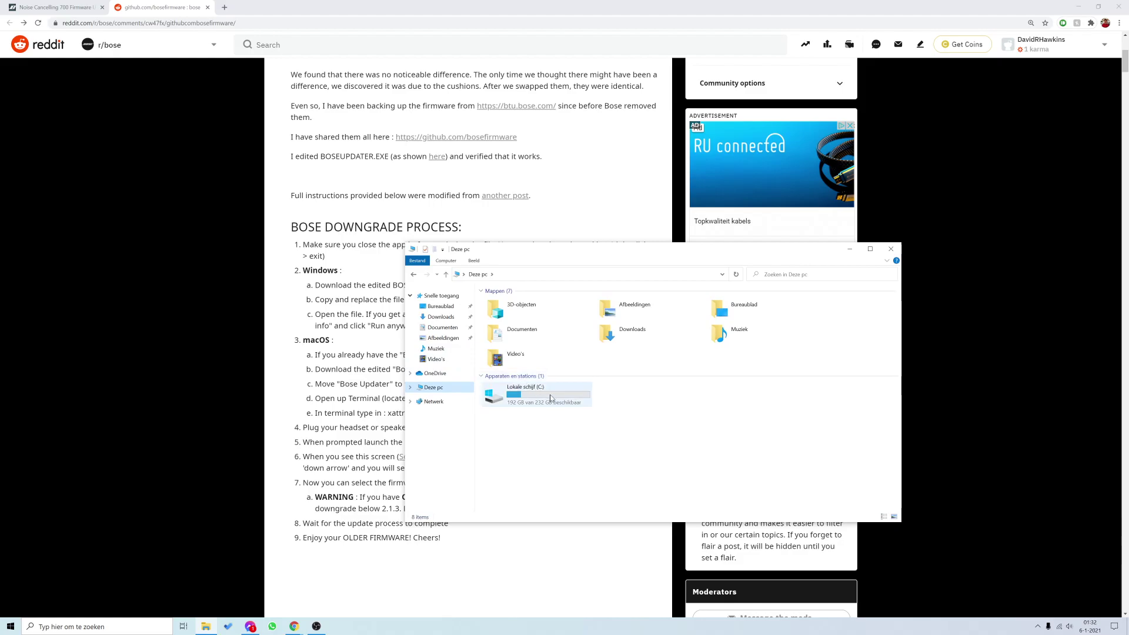
double_click(551, 398)
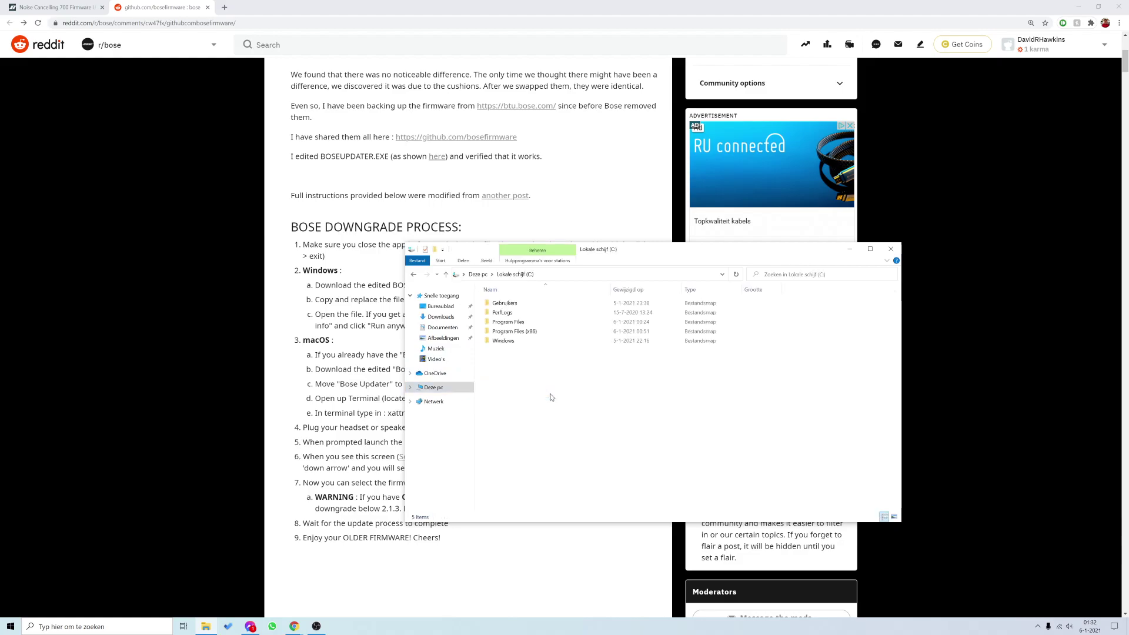
double_click(539, 332)
double_click(527, 311)
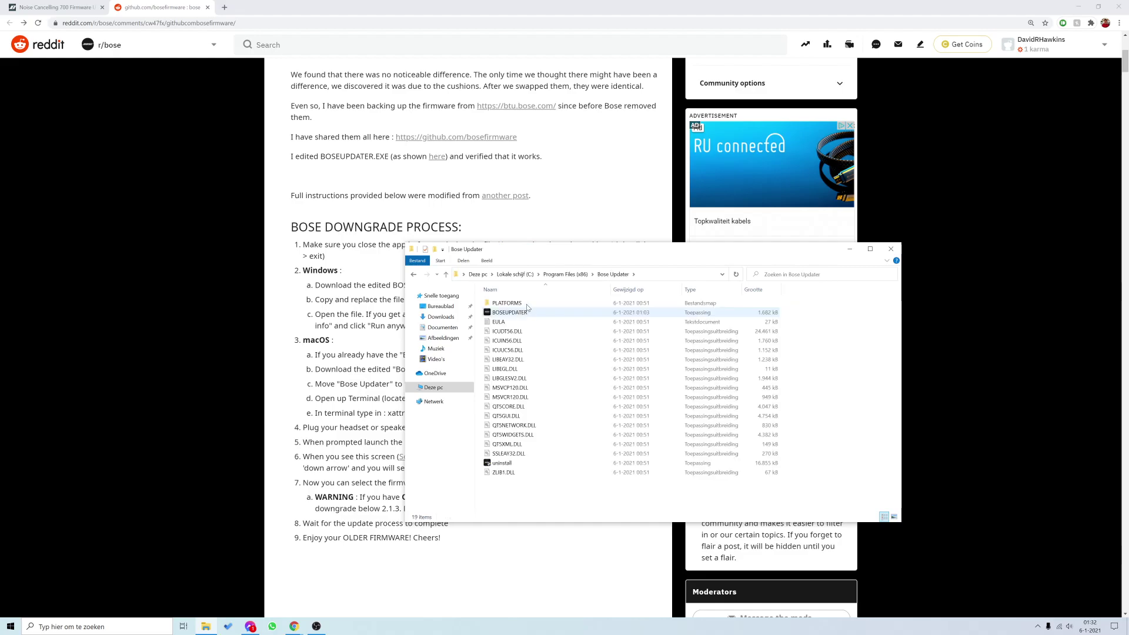
Select and deselect the 19 Bose Updater files, then move the window right and down.
left_click_drag(527, 307, 536, 491)
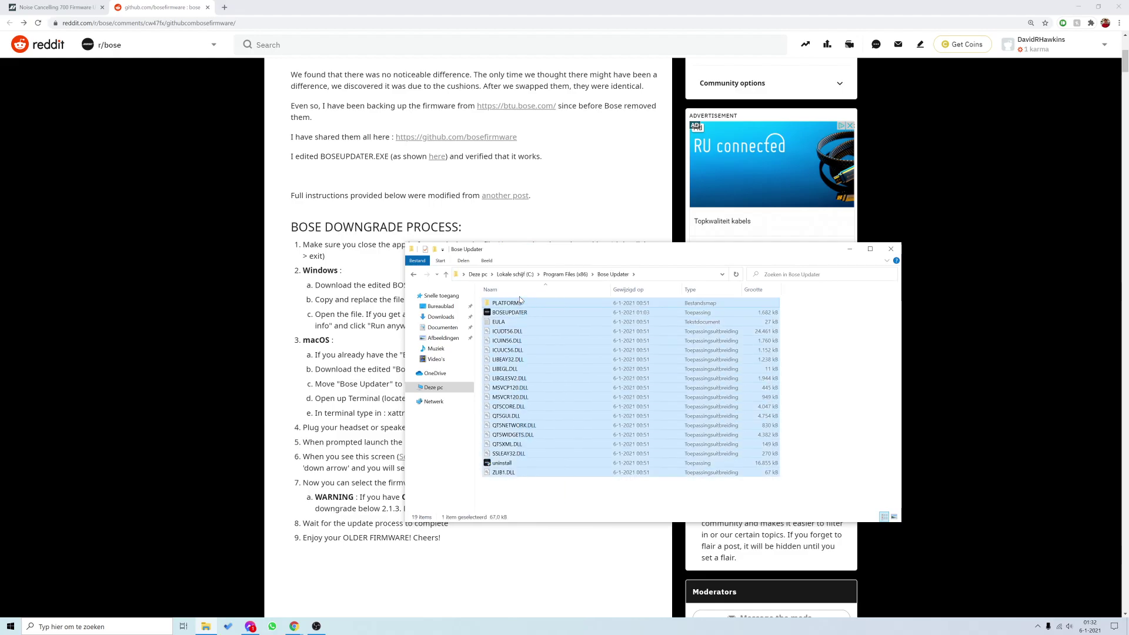
left_click(535, 489)
left_click_drag(544, 259, 681, 284)
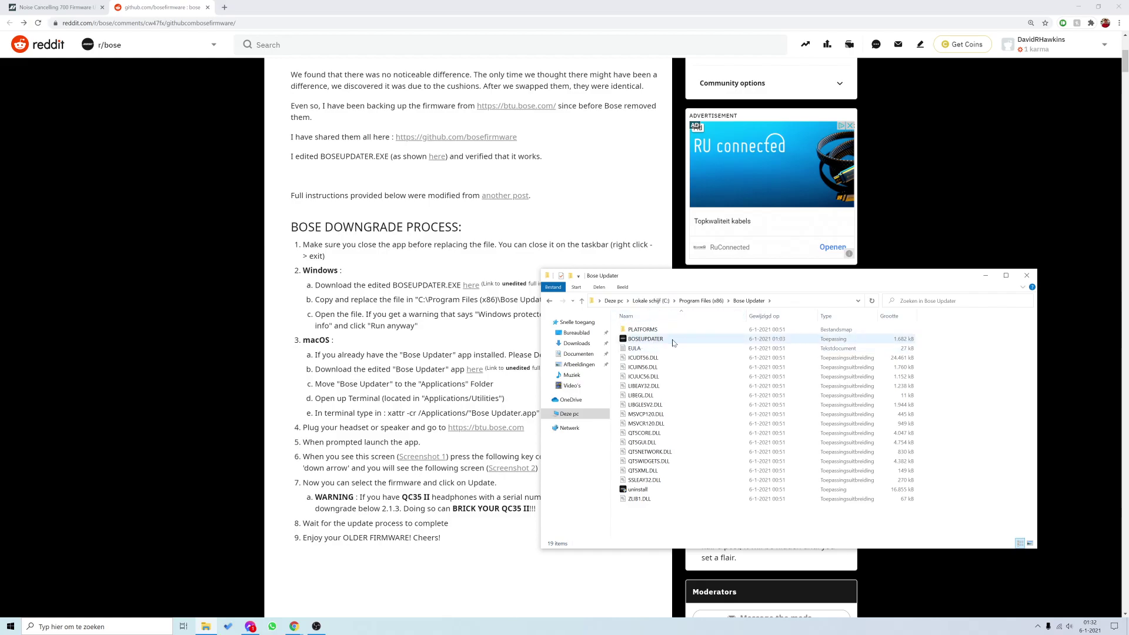
mouse_move(675, 340)
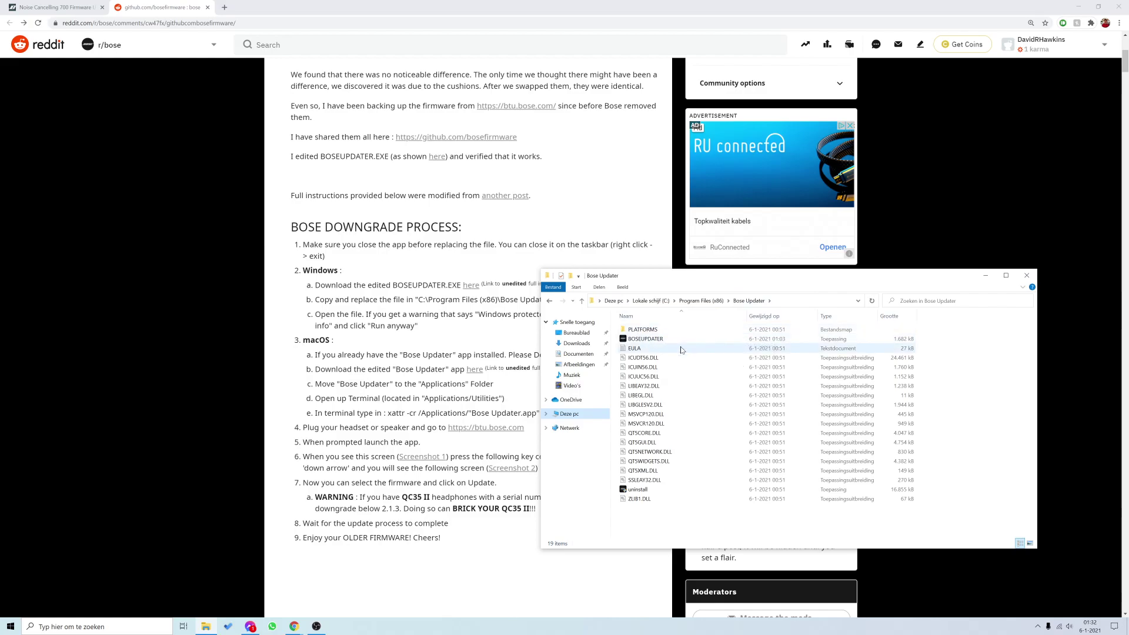
Glance back at the Reddit downgrade instructions.
left_click(470, 337)
scroll(471, 337, "up", 5)
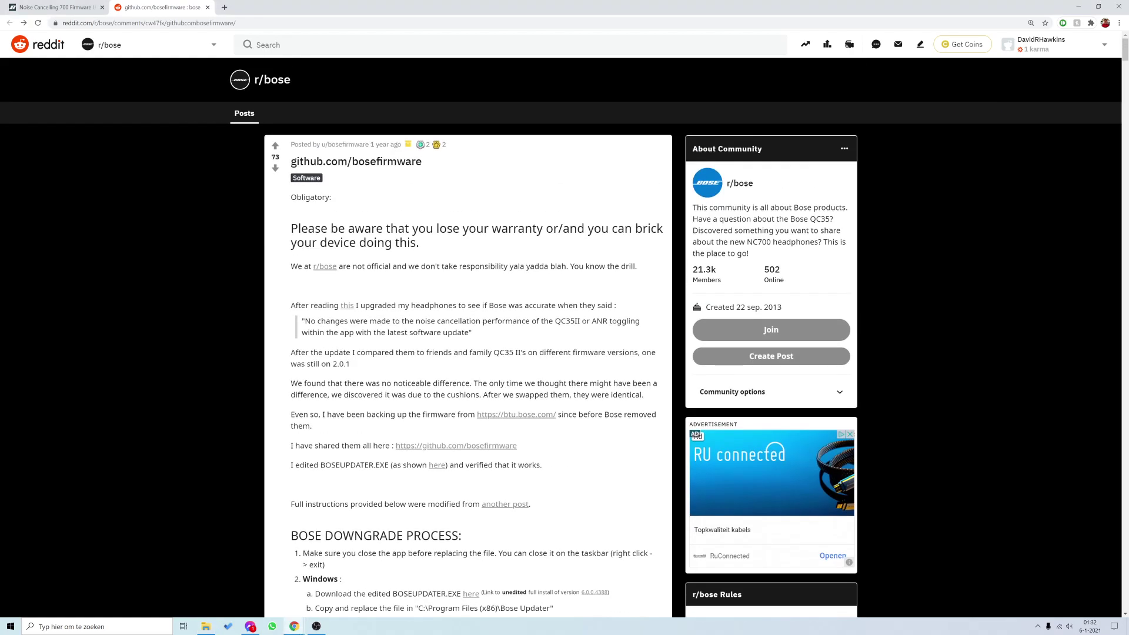
scroll(470, 337, "down", 3)
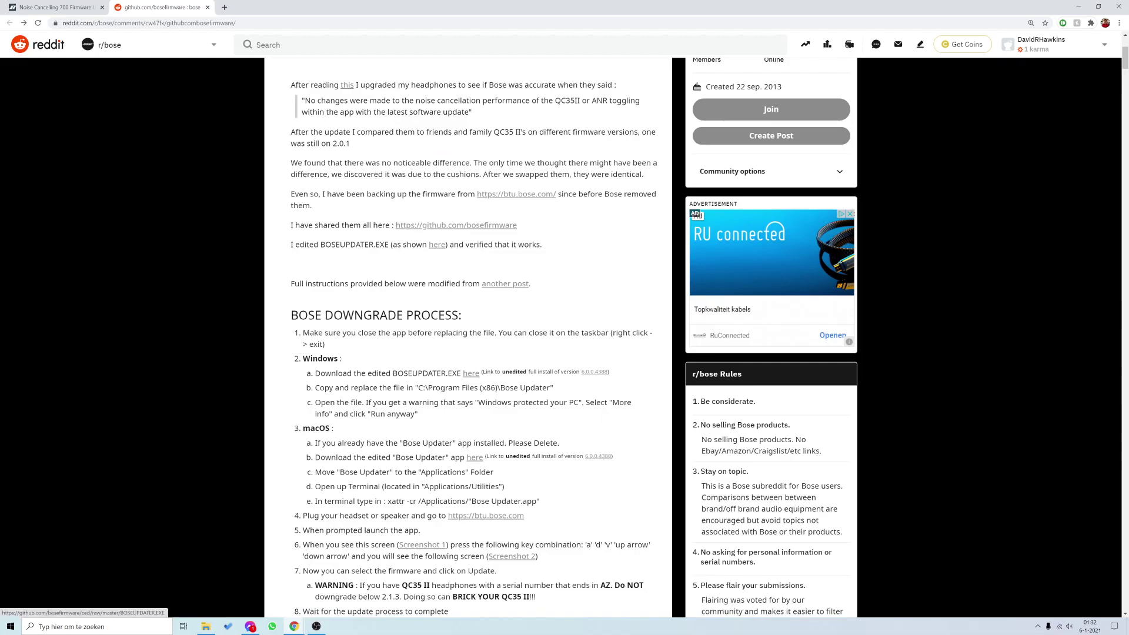
Check the edited BOSEUPDATER and BoseUpdaterInstaller_6.0.0.4388 (1) in Downloads, and highlight the guide's macOS steps.
left_click(206, 627)
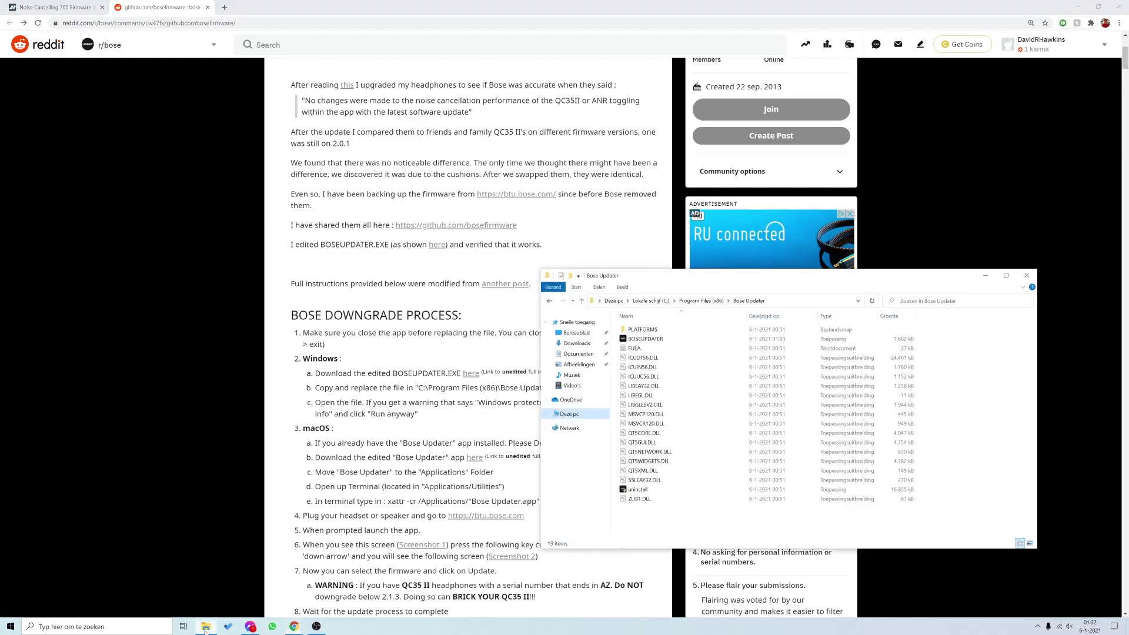
left_click(588, 344)
left_click(672, 341)
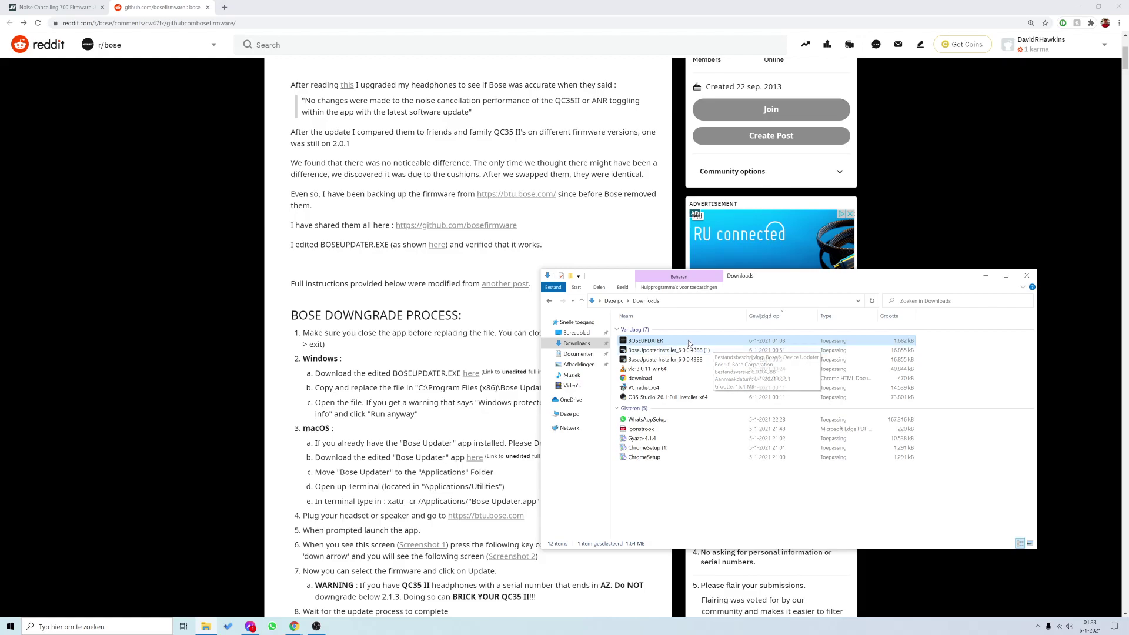
left_click(688, 350)
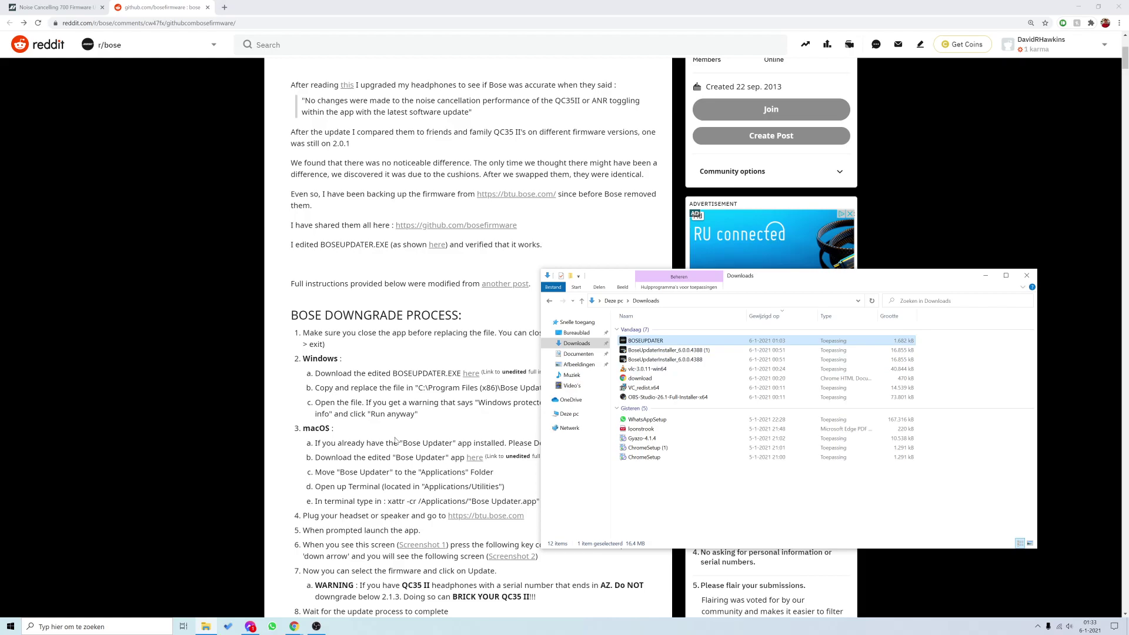
left_click_drag(302, 428, 542, 505)
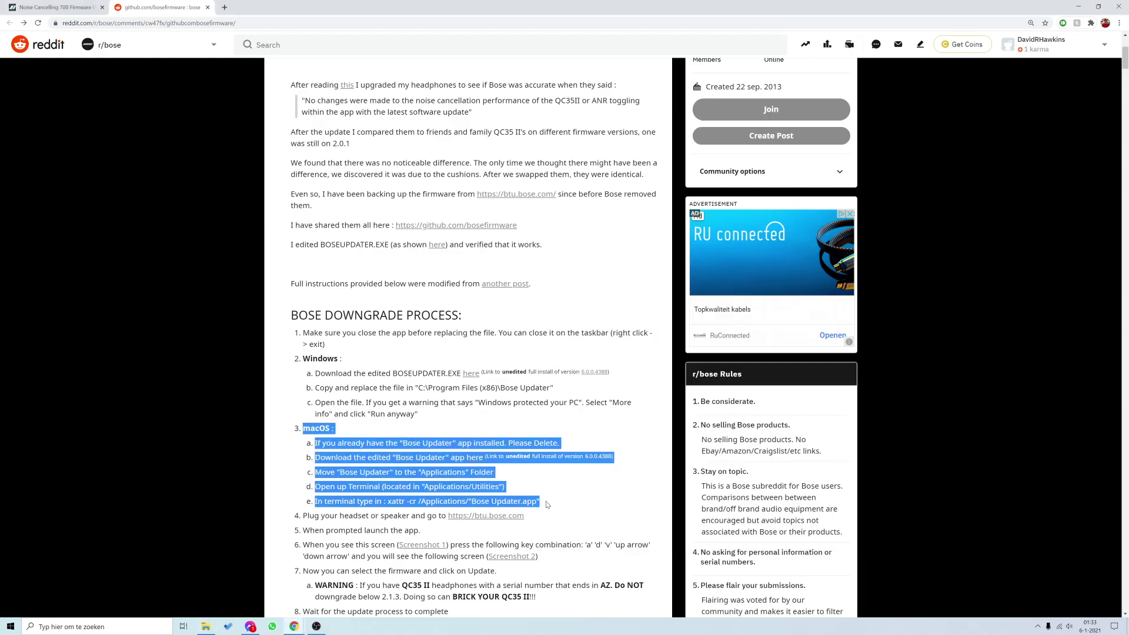
Navigate File Explorer through Deze pc and Lokale schijf (C:) into Program Files (x86).
left_click(206, 627)
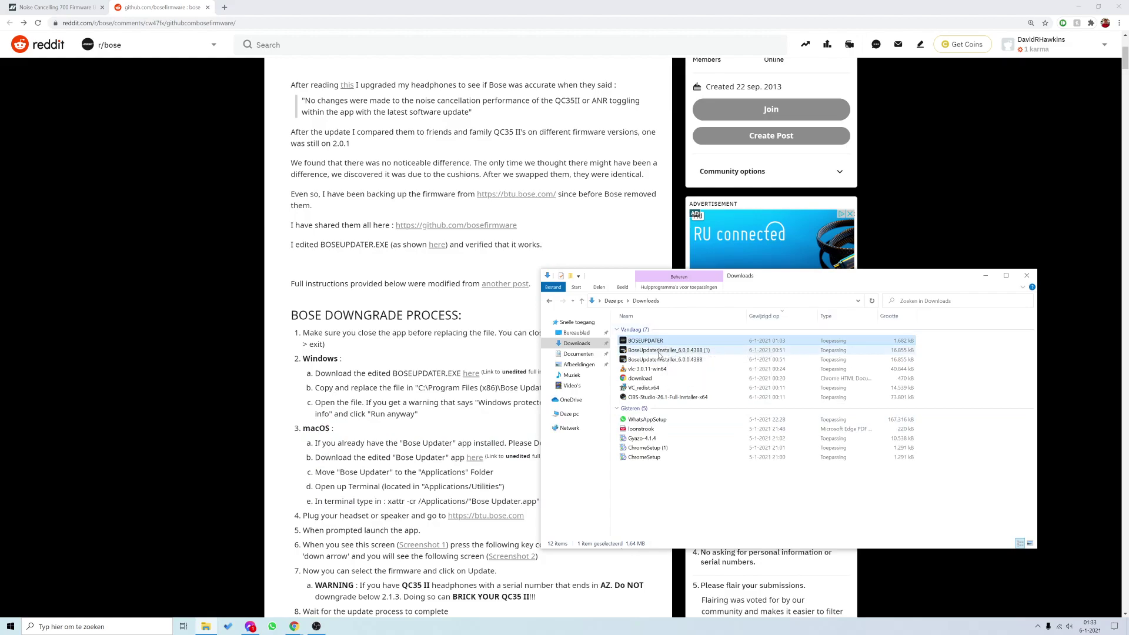
left_click(569, 414)
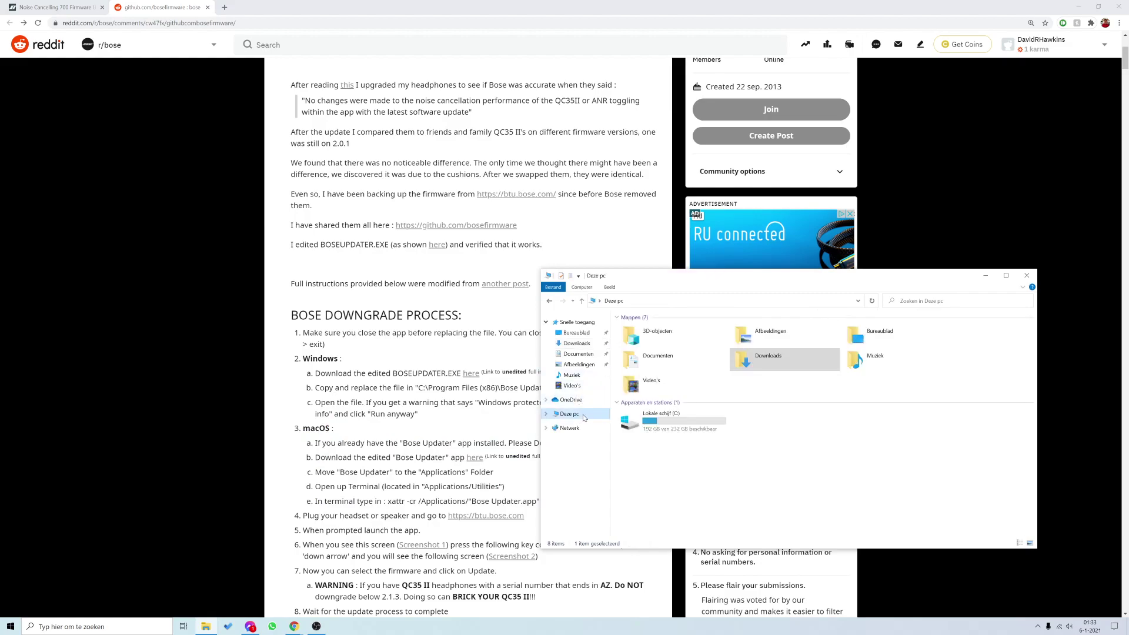
double_click(685, 425)
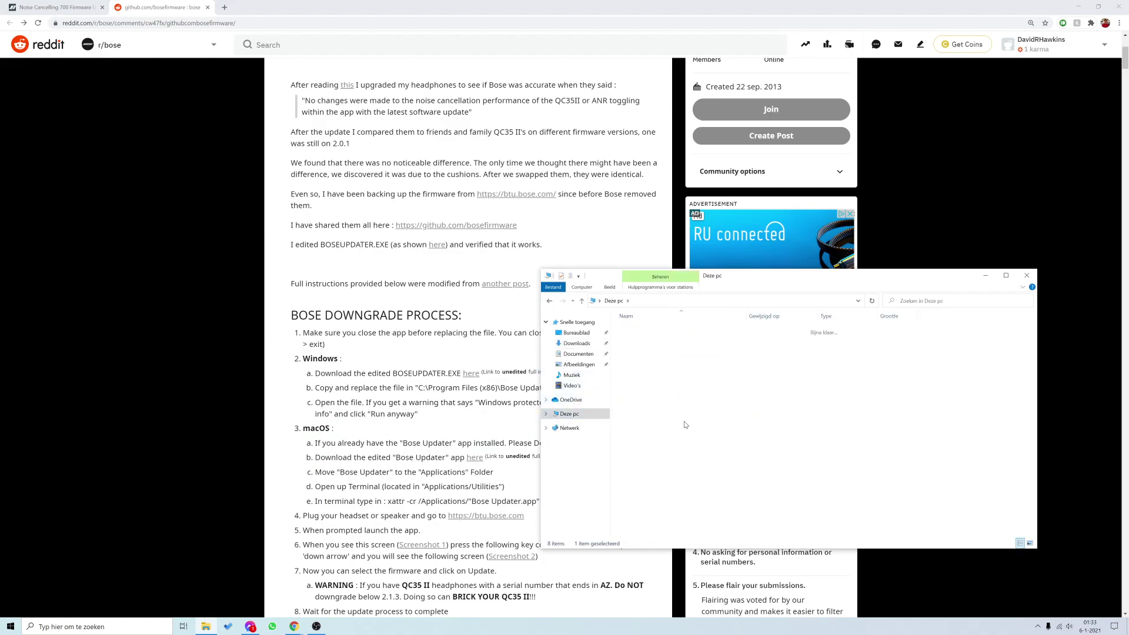
left_click(674, 359)
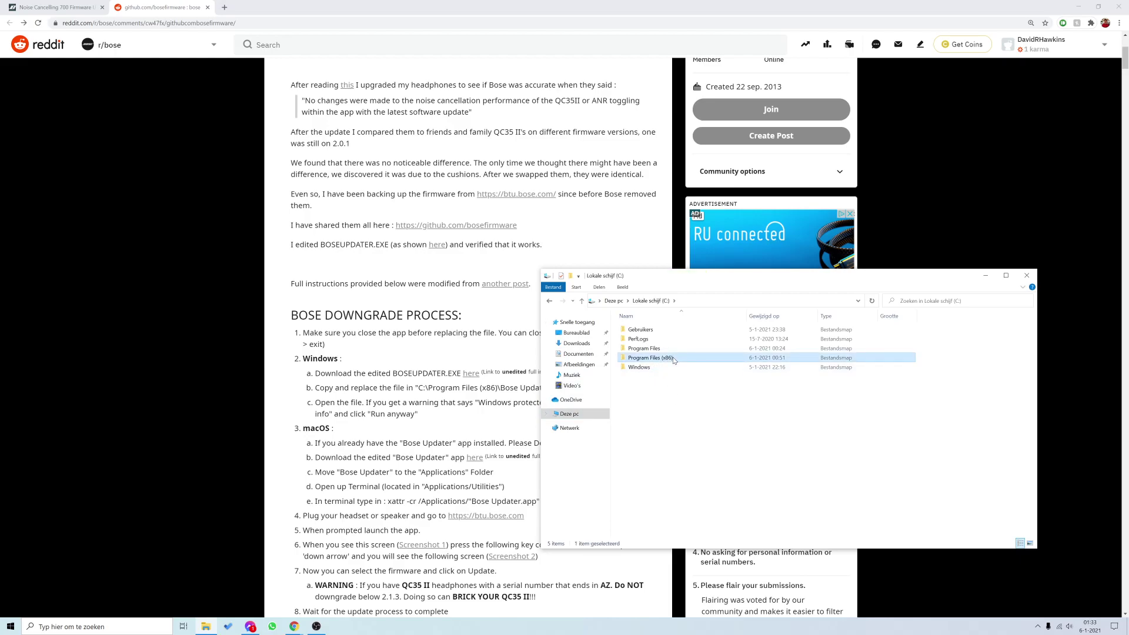
double_click(682, 358)
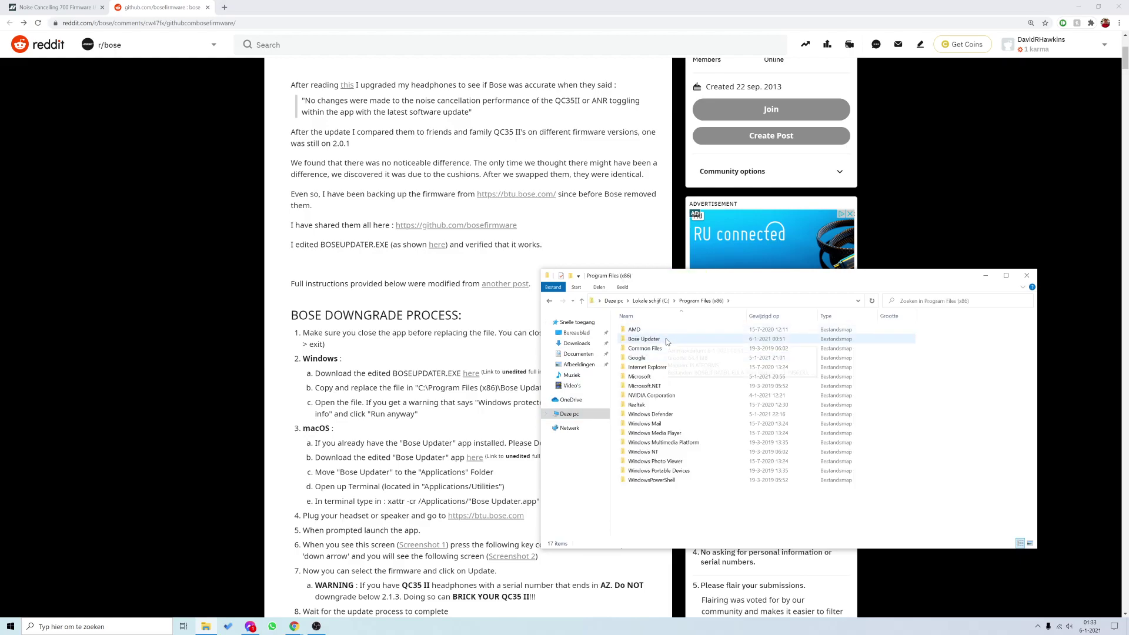
Paste the edited BOSEUPDATER into the Bose Updater folder, replacing the original with administrator permission.
double_click(644, 339)
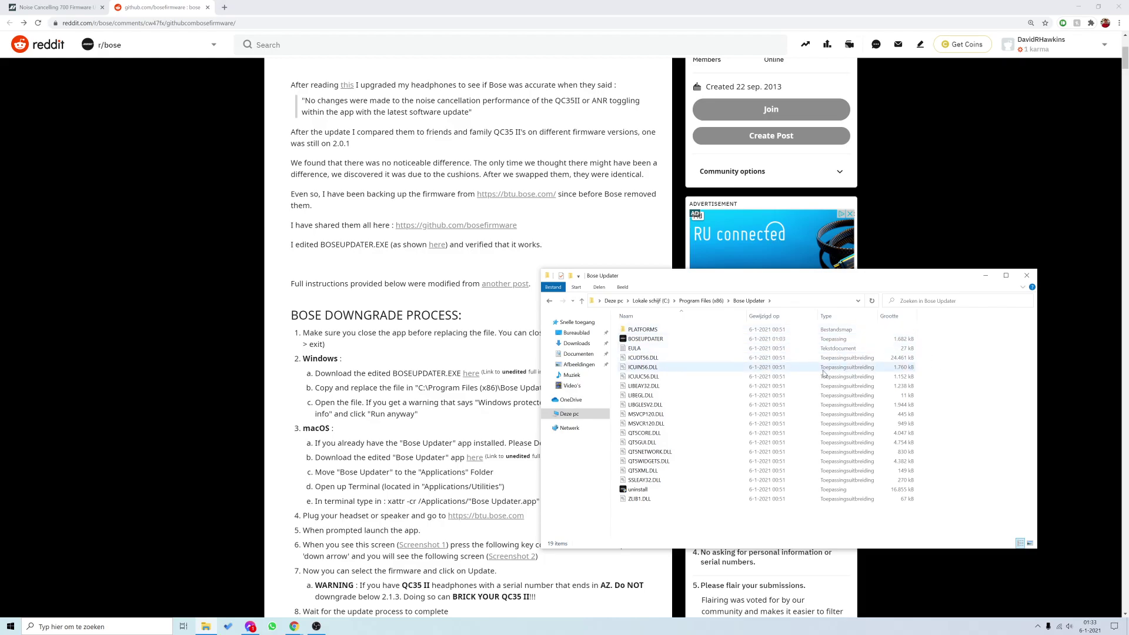
key("ctrl+v")
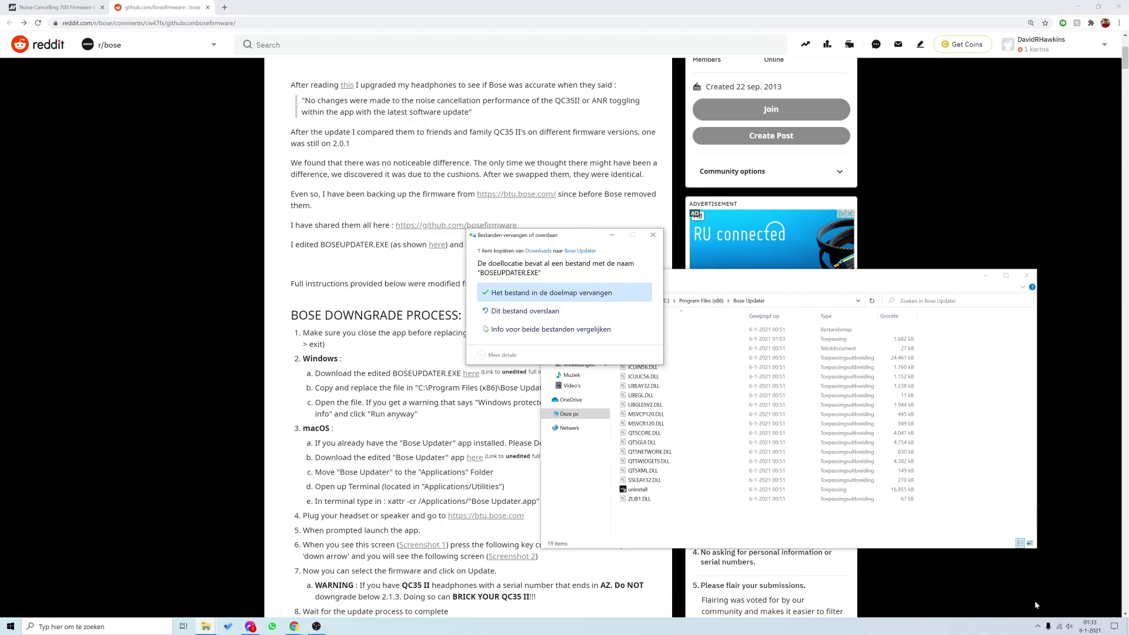
left_click(1038, 626)
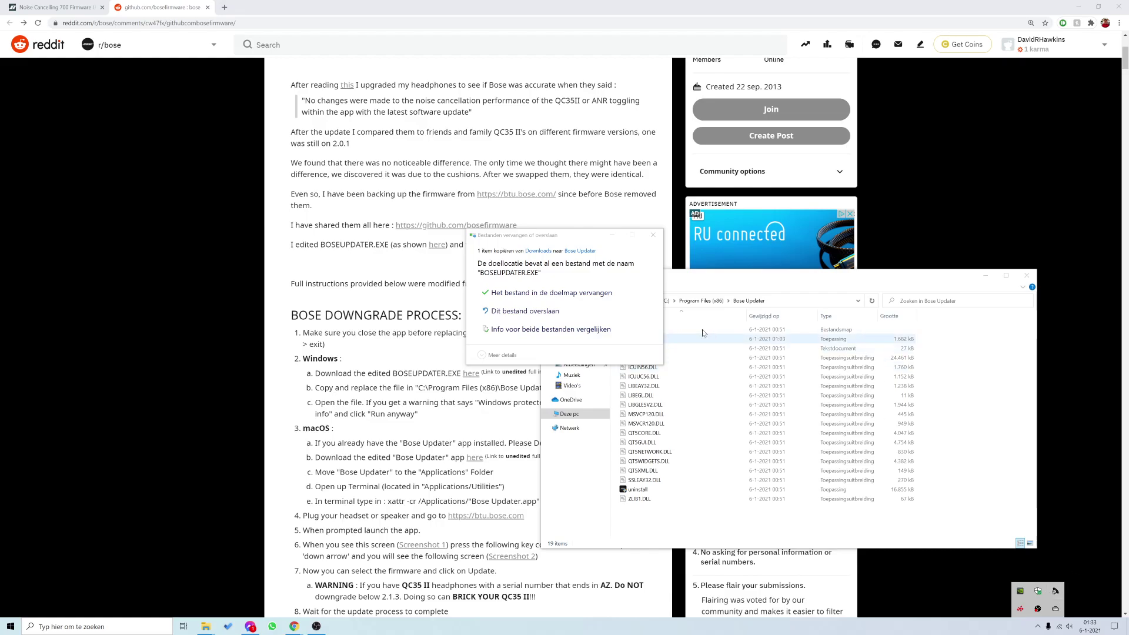
left_click(587, 277)
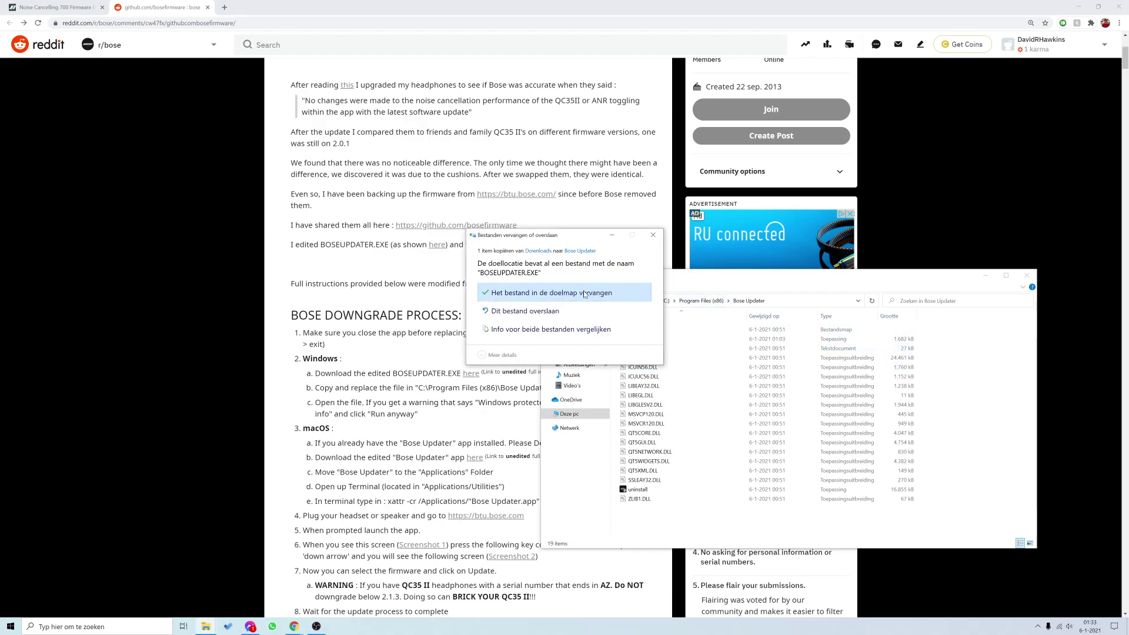
left_click(584, 294)
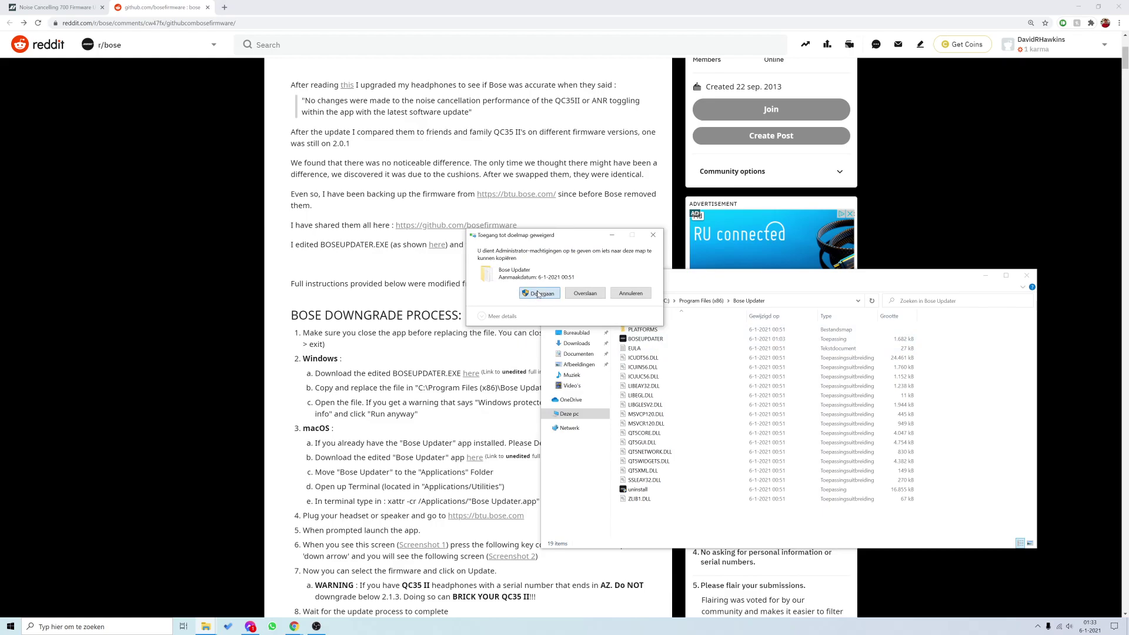
left_click(541, 294)
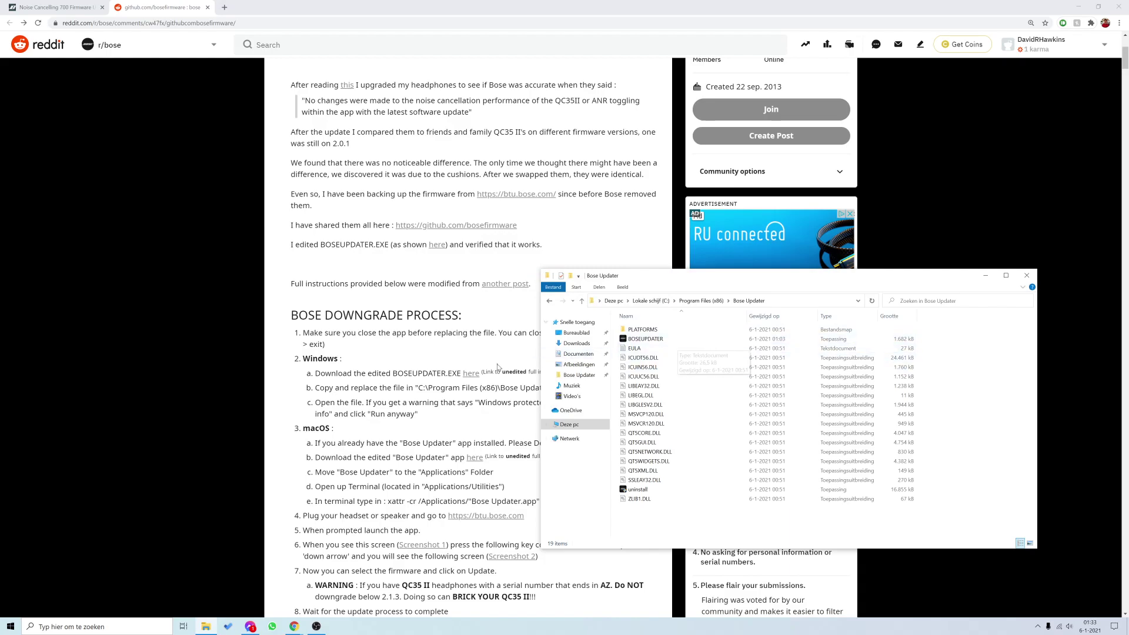
key("alt+F4")
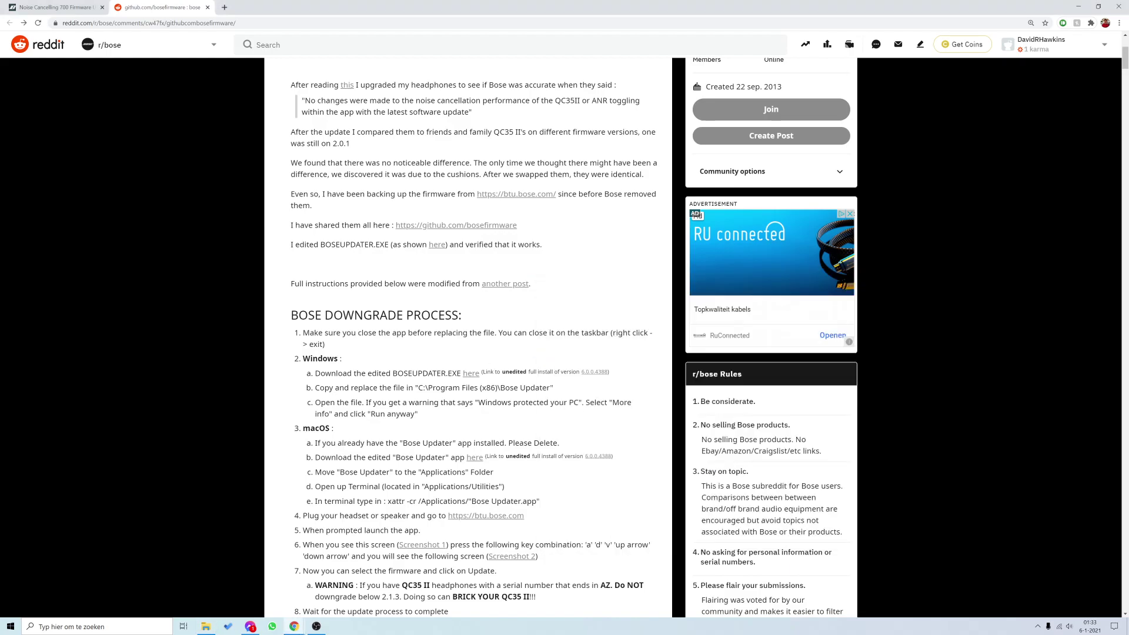
scroll(400, 385, "down", 1)
left_click_drag(419, 372, 297, 313)
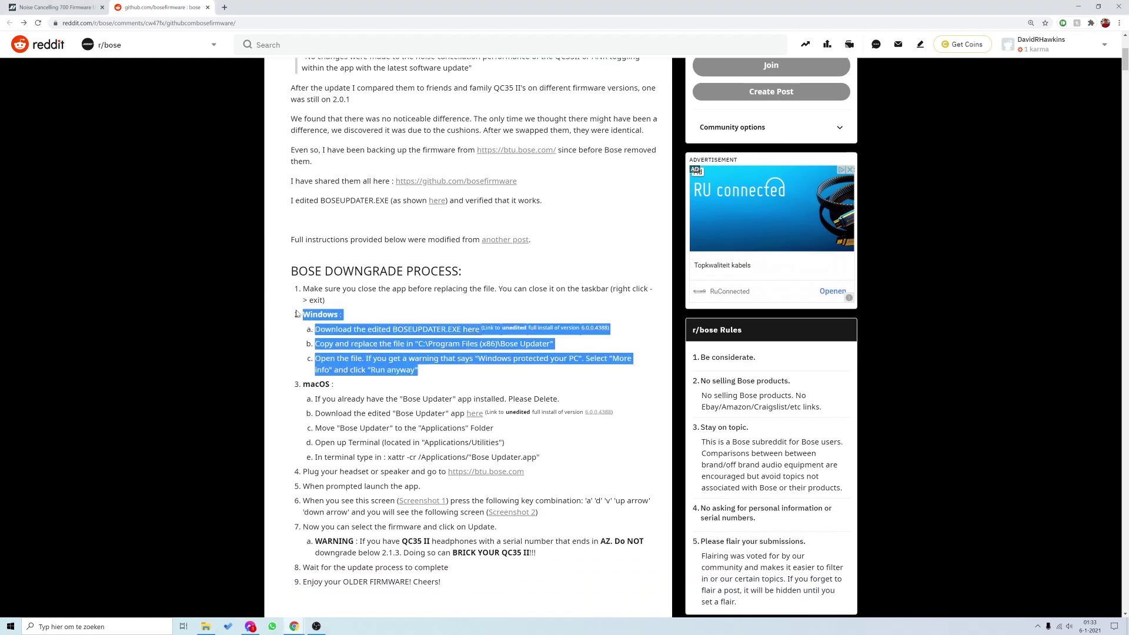
left_click(297, 313)
scroll(400, 353, "down", 5)
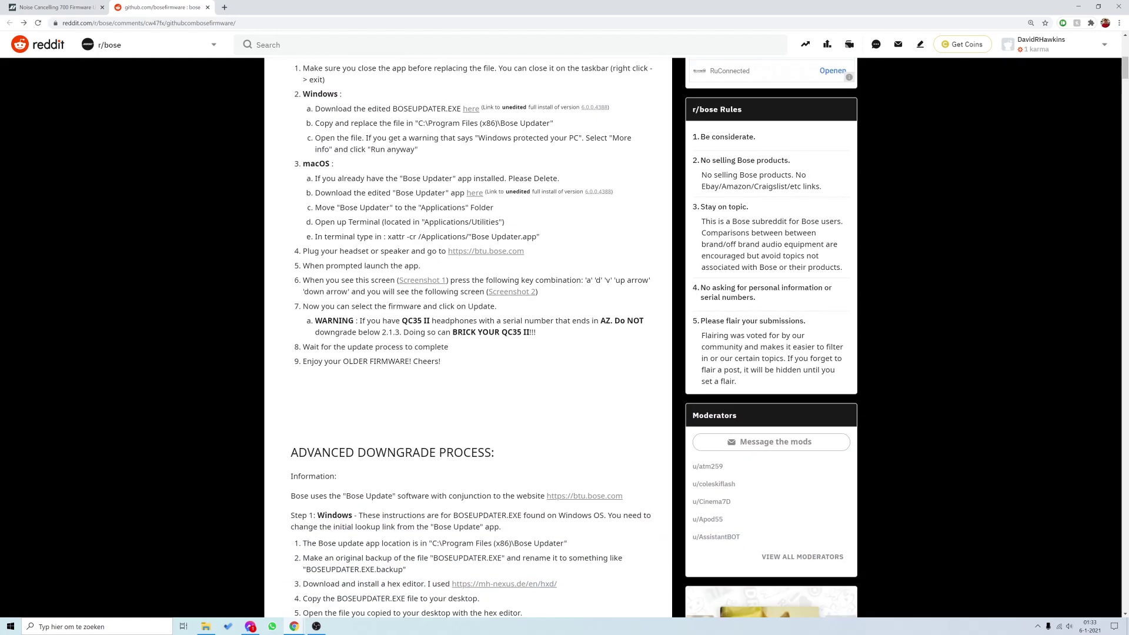
left_click_drag(302, 251, 395, 251)
left_click(394, 265)
left_click(480, 253)
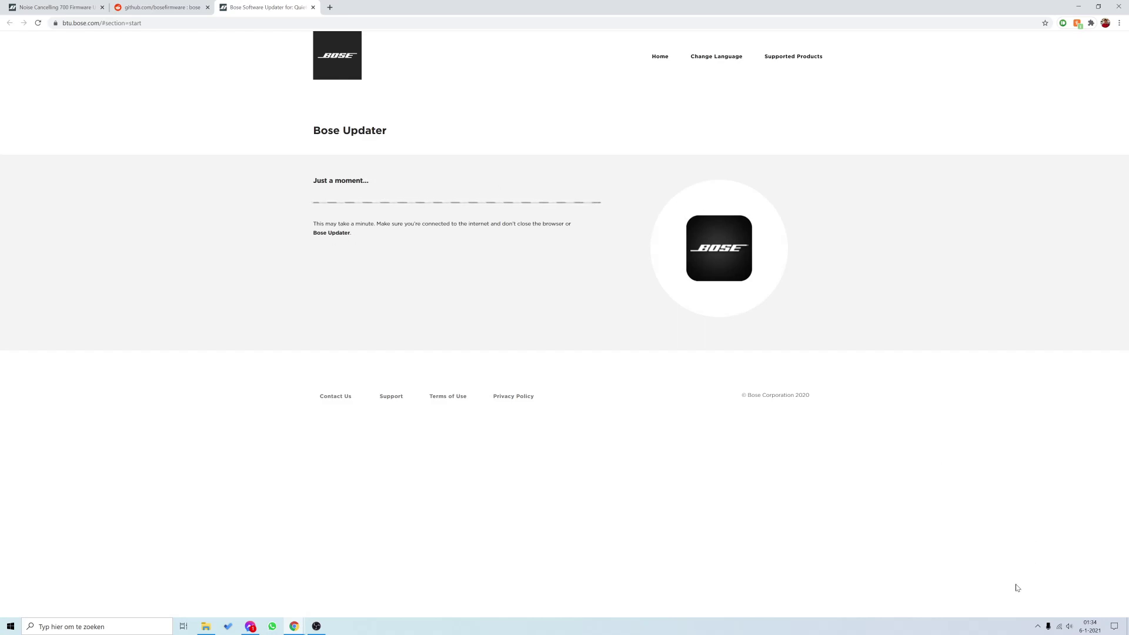
left_click(1039, 628)
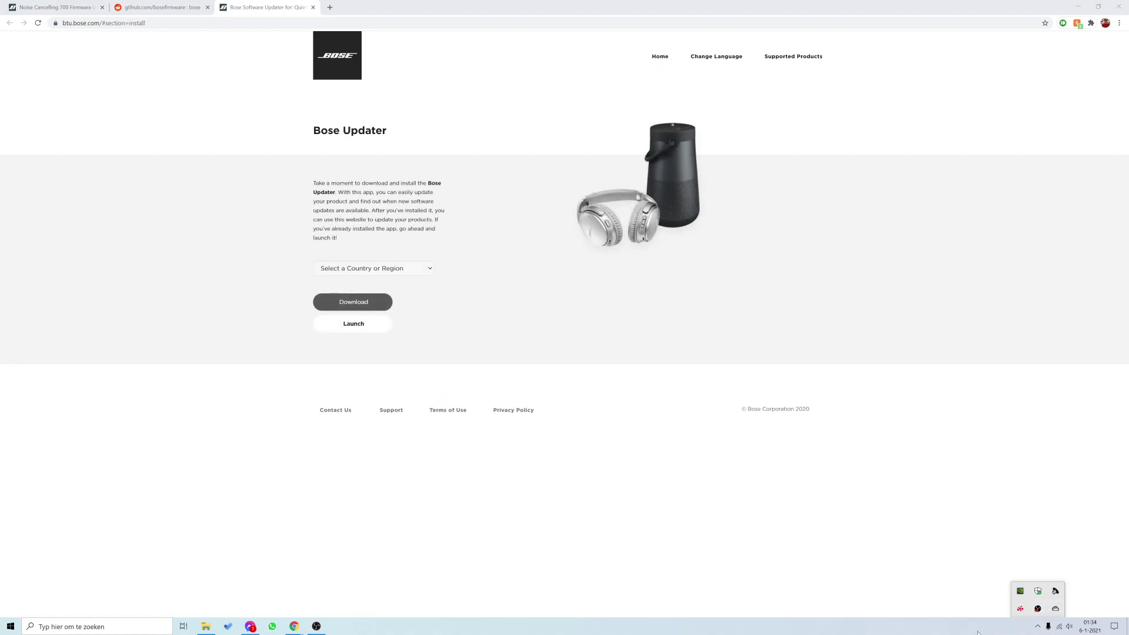
left_click(529, 314)
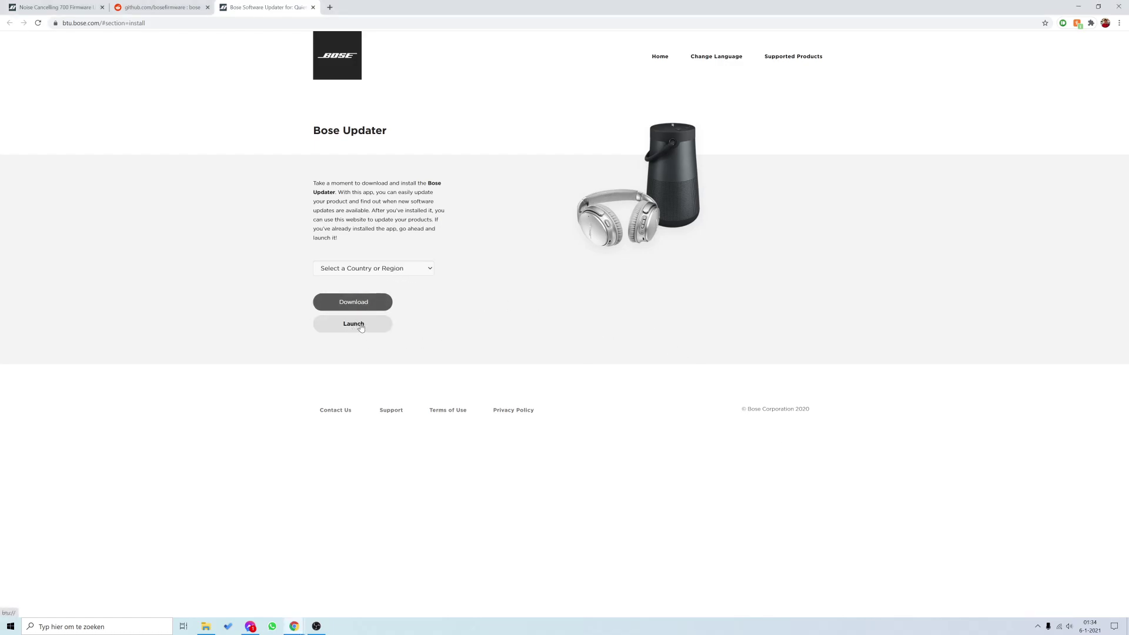
Launch the replaced BOSEUPDATER, getting past SmartScreen with 'Meer informatie' and 'Toch uitvoeren'.
left_click(206, 626)
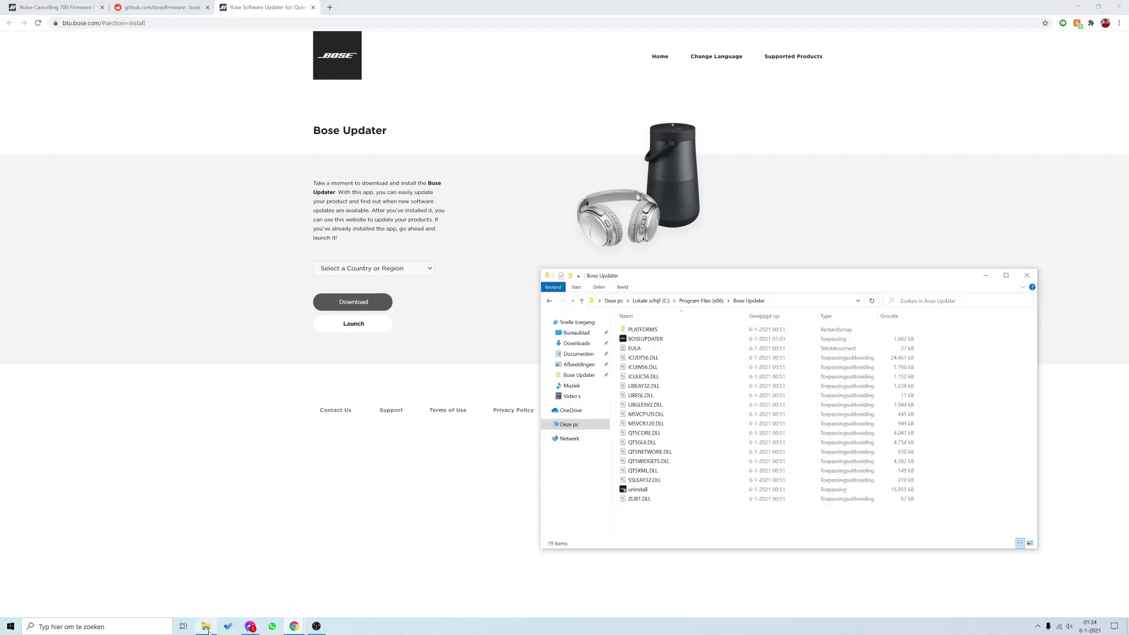
left_click(660, 341)
double_click(668, 337)
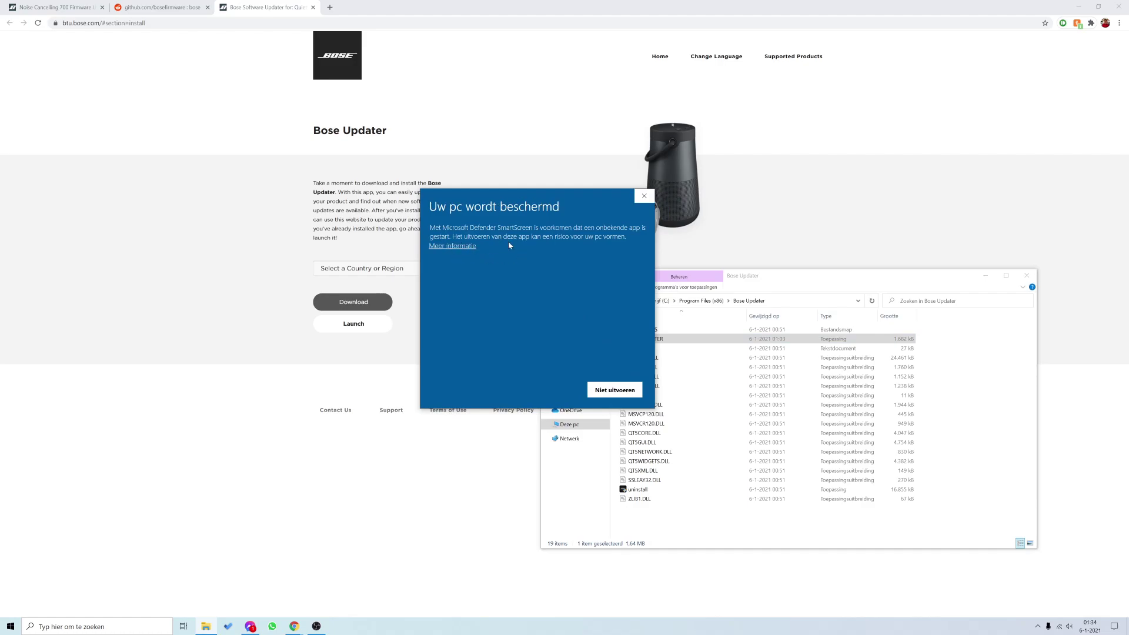
left_click(459, 247)
left_click(546, 395)
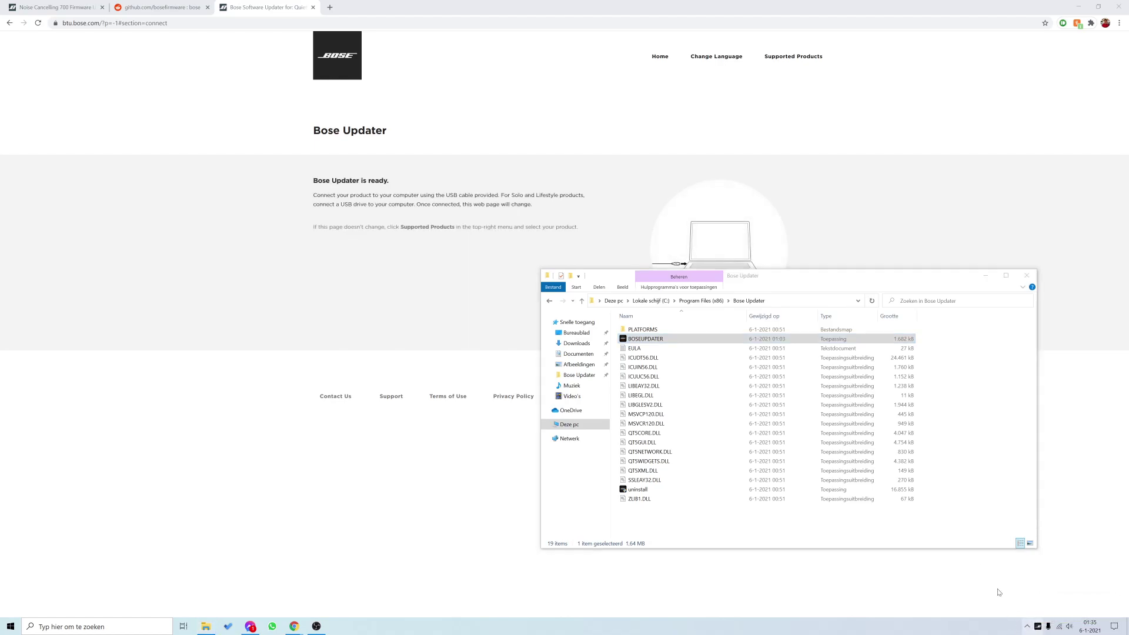
Bring Chrome to the front and switch back to the r/bose Reddit downgrade post.
left_click(423, 235)
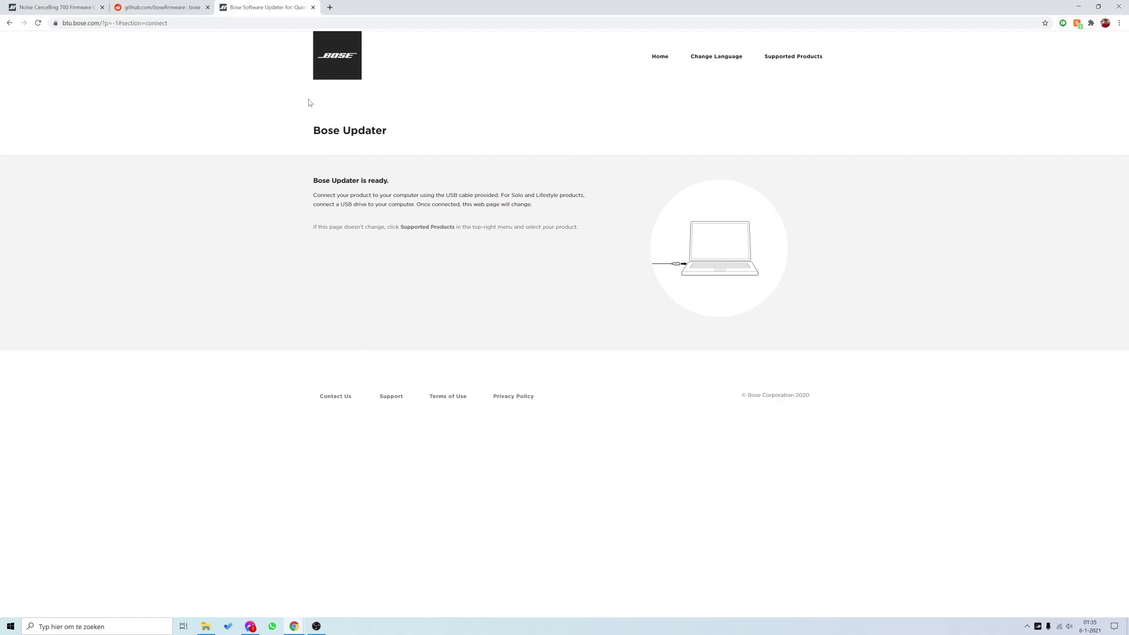
left_click(180, 5)
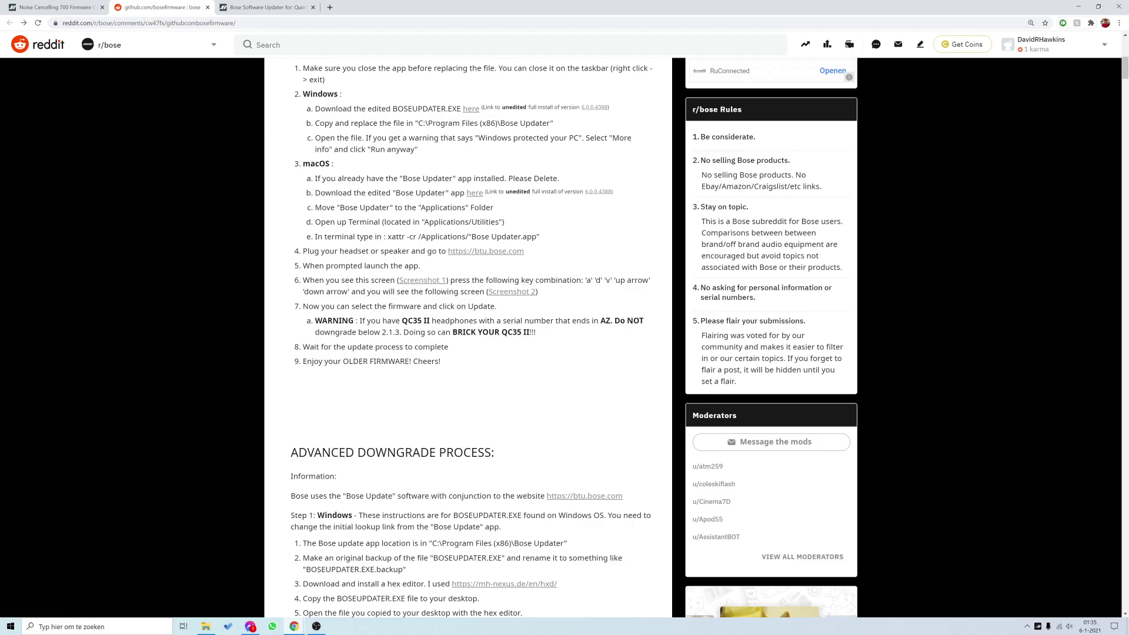
Open Screenshot 1 on Imgur and compare it against the Bose Updater page and Reddit guide.
left_click(413, 284)
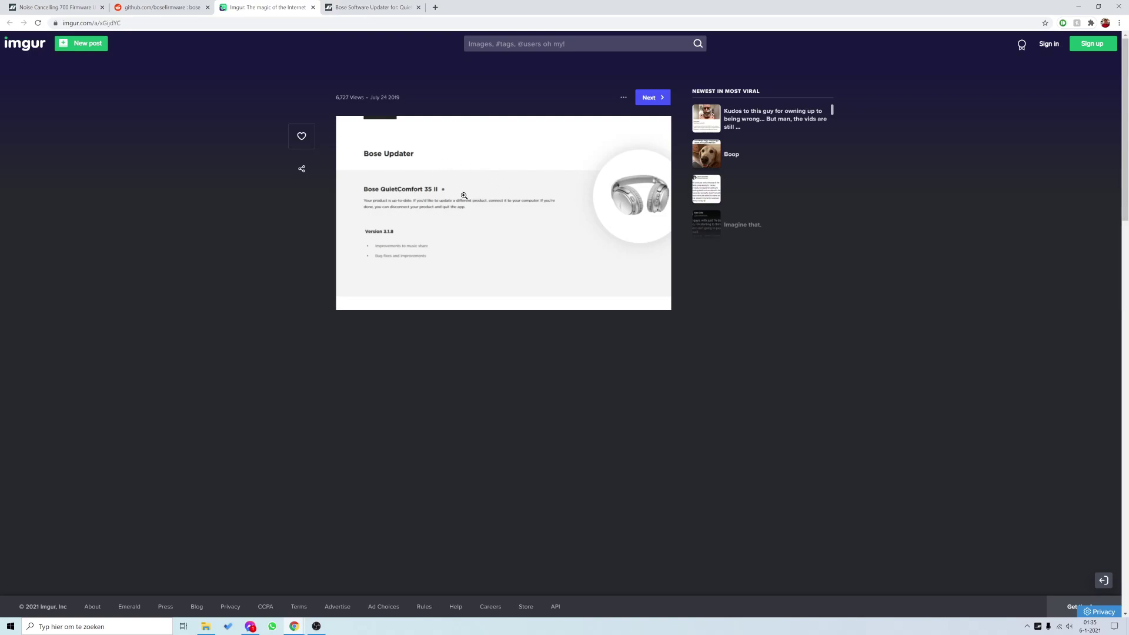
left_click(362, 4)
left_click(301, 12)
left_click(191, 7)
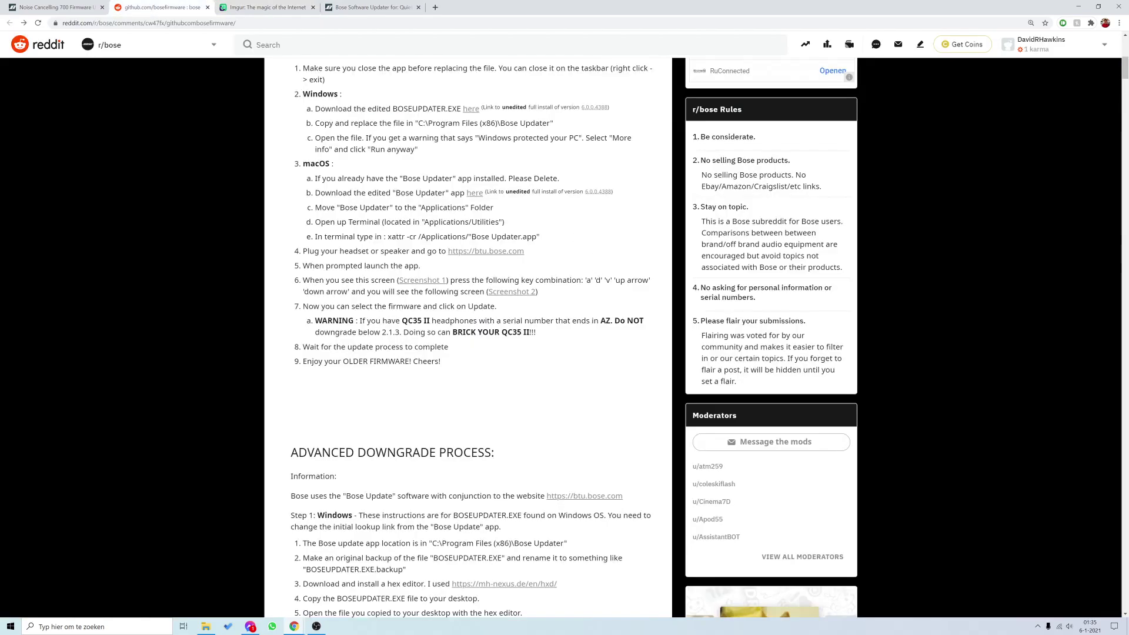
left_click(268, 7)
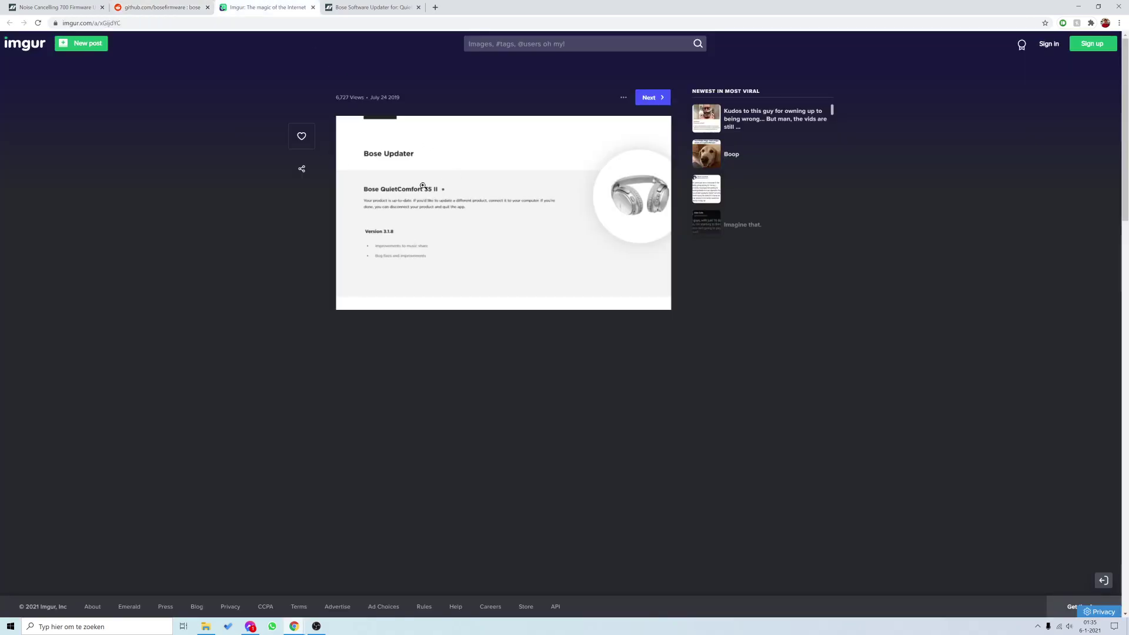
left_click(169, 7)
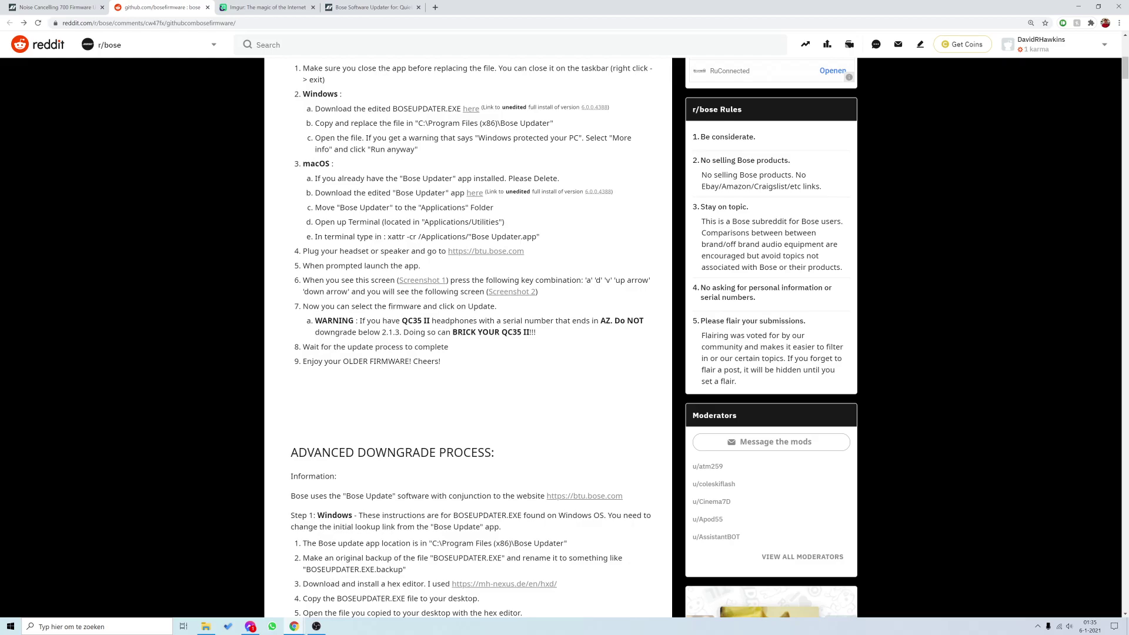
Check the key combination in the guide, view Screenshot 1 once more, then close its tab.
double_click(608, 280)
left_click(626, 280)
left_click(258, 7)
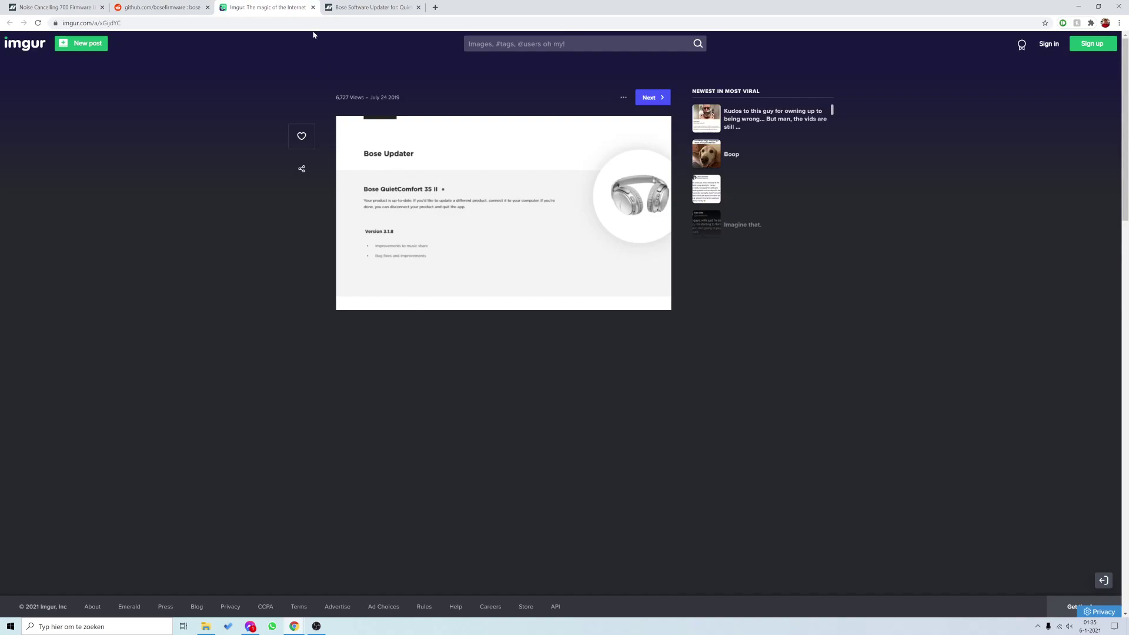
left_click(313, 7)
left_click(194, 7)
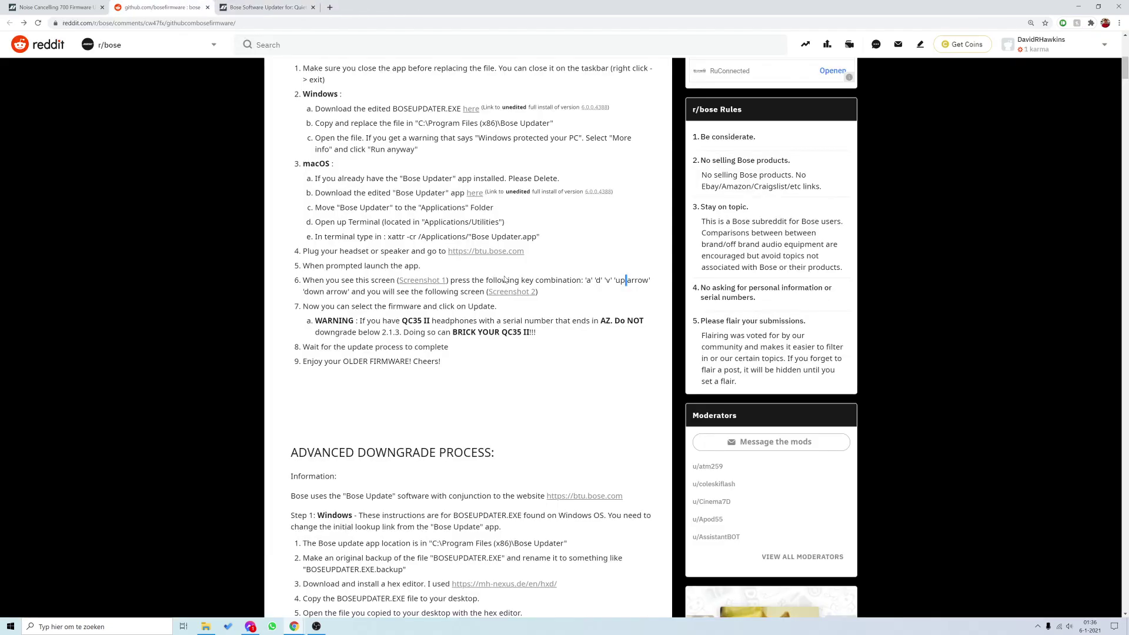
Open Screenshot 2 from step 6, showing Advanced mode with version 3.1.8 as current software.
left_click(510, 293)
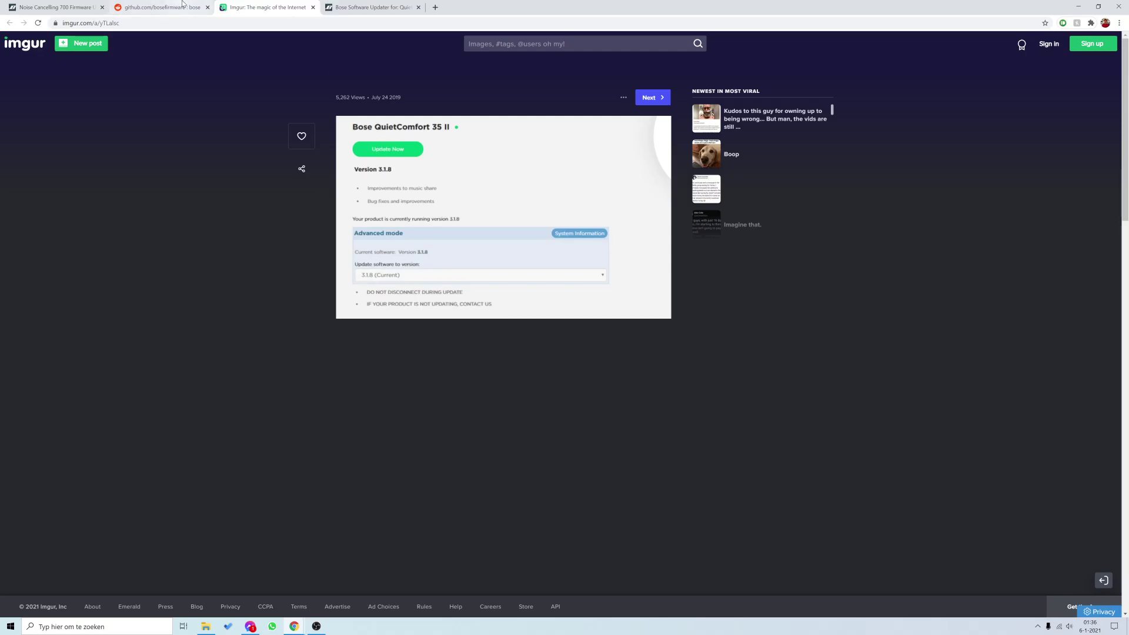
Cycle through the Reddit, Bose forum, Screenshot 2 and Bose Updater tabs.
left_click(162, 7)
left_click(56, 7)
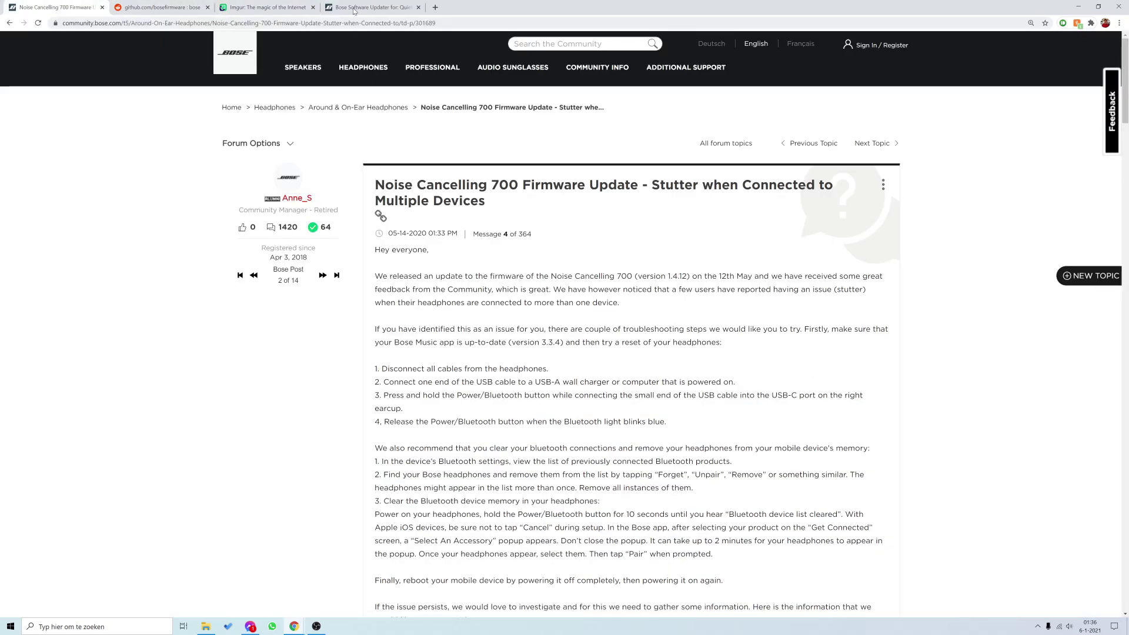
left_click(355, 8)
left_click(300, 7)
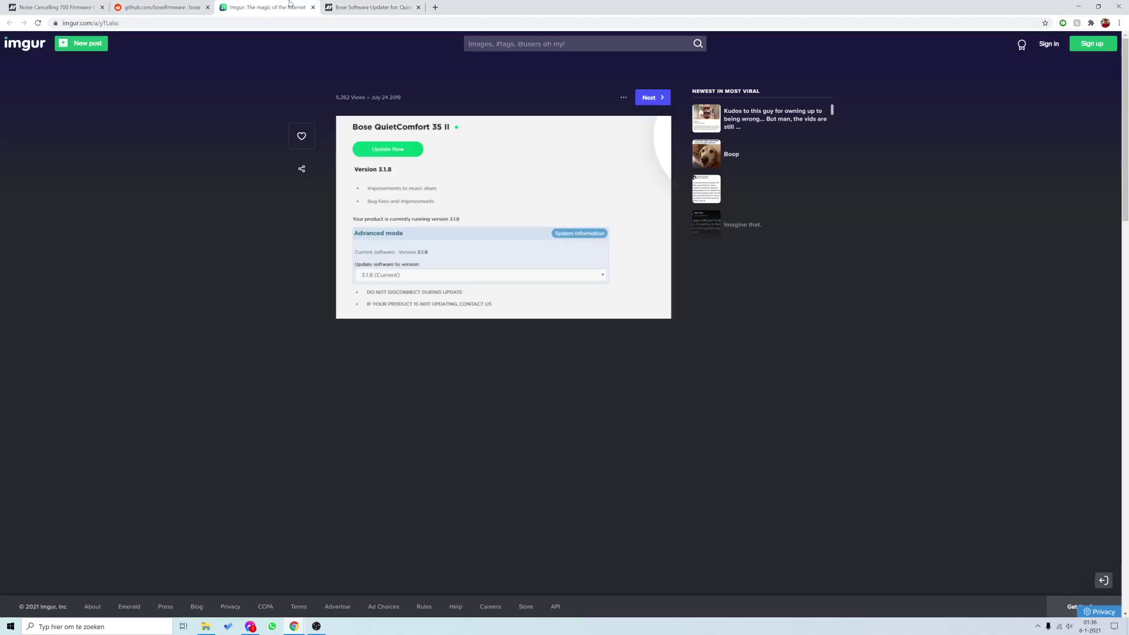
left_click(325, 7)
left_click(125, 6)
left_click(56, 7)
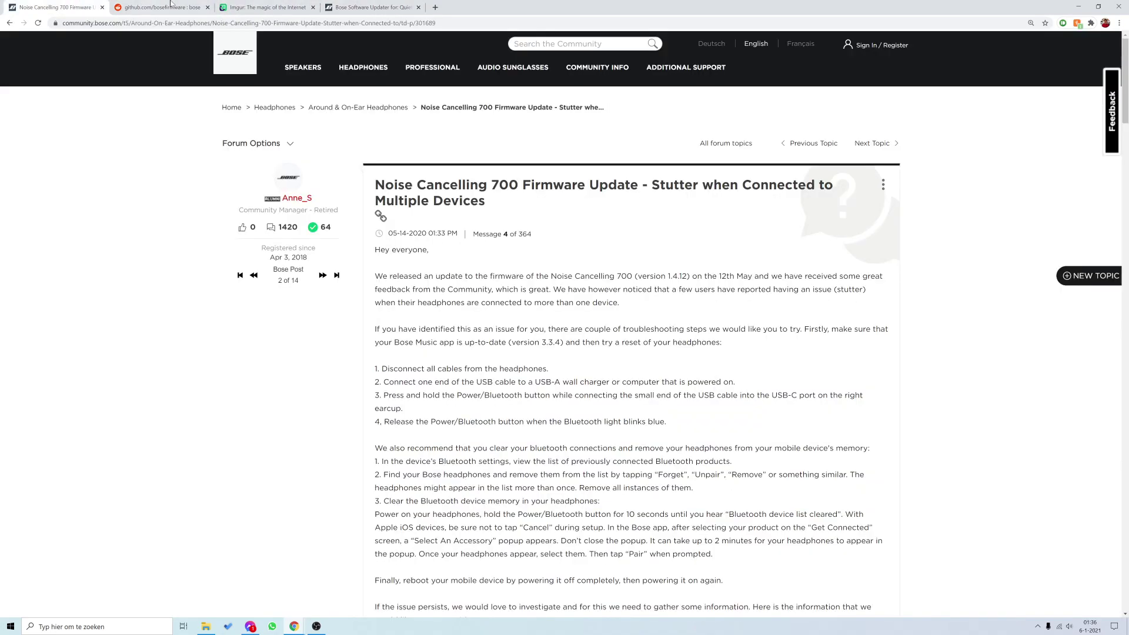
left_click(264, 7)
left_click(359, 7)
Flip between tabs with Ctrl+Tab shortcuts, then close the Screenshot 2 and Bose Updater tabs.
key("ctrl+shift+Tab")
key("ctrl+shift+Tab")
key("ctrl+shift+Tab")
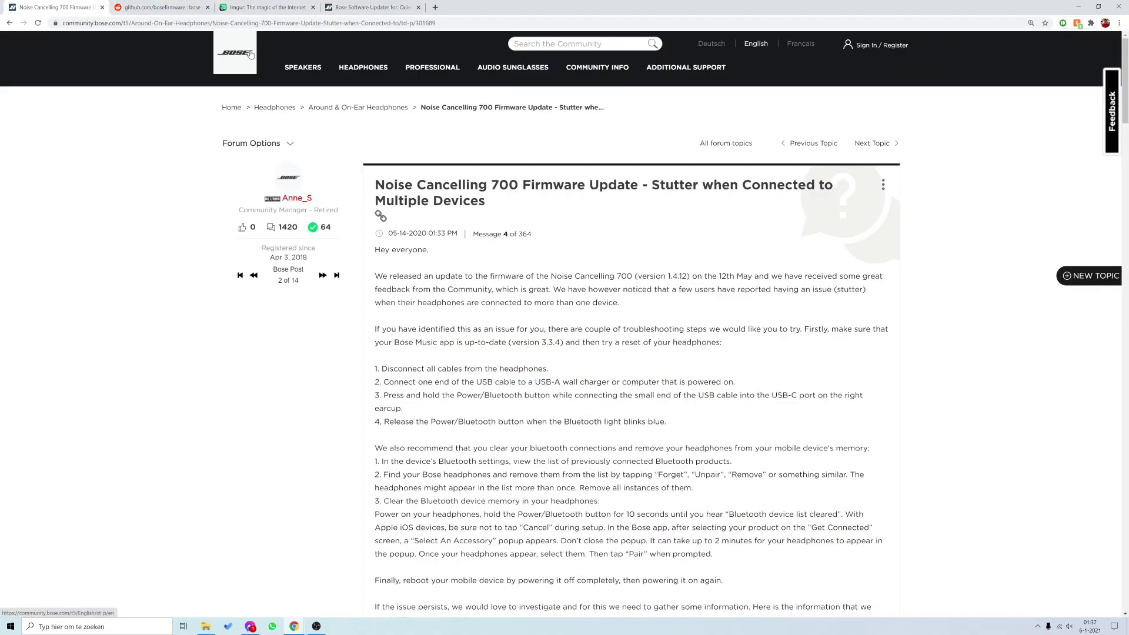
left_click(316, 8)
left_click(340, 5)
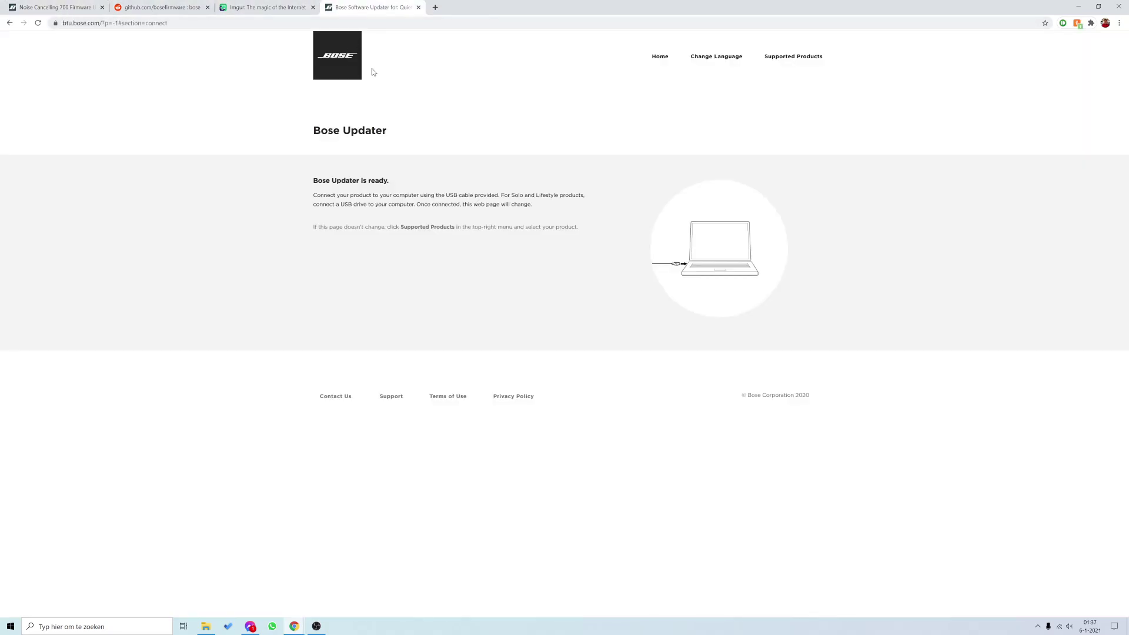
key("ctrl+shift+Tab")
key("ctrl+shift+Tab")
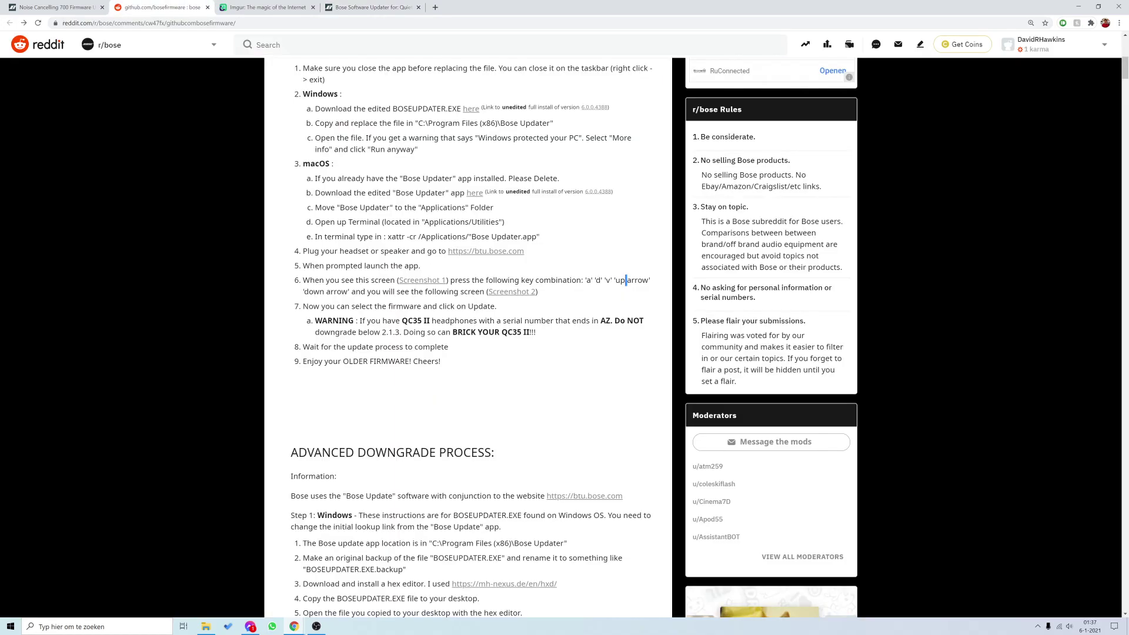
key("ctrl+Tab")
key("ctrl+Tab")
key("ctrl+shift+Tab")
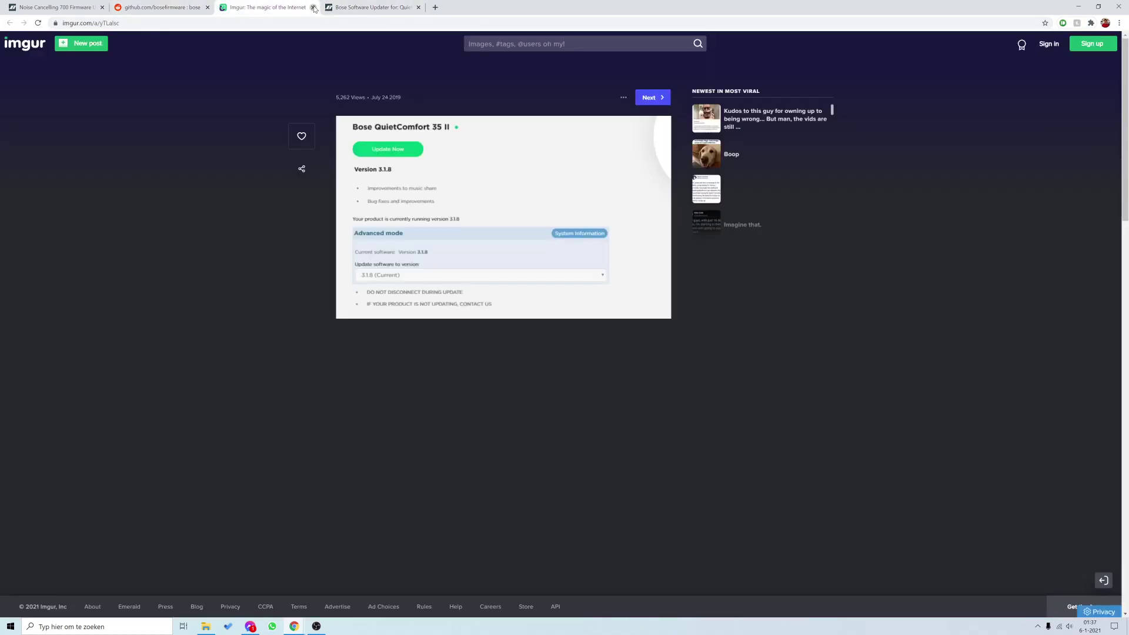
left_click(313, 7)
left_click(313, 7)
Enlarge the Reddit BOSE DOWNGRADE PROCESS guide, check the NC700 forum thread, then bring OBS Studio forward.
scroll(470, 335, "down", 1)
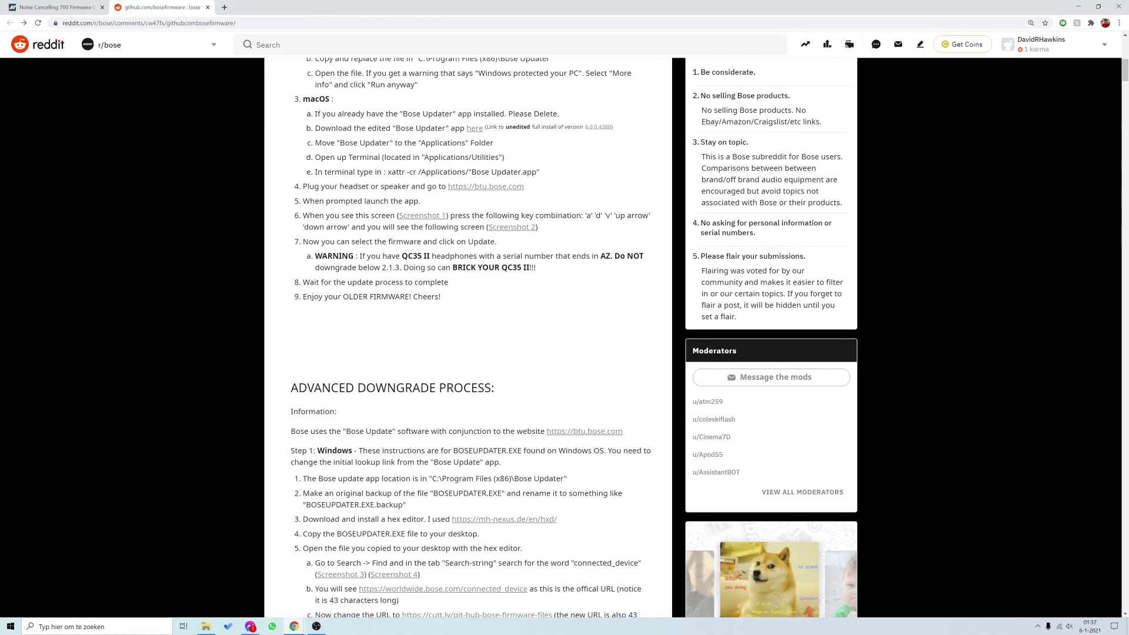
key("ctrl+plus")
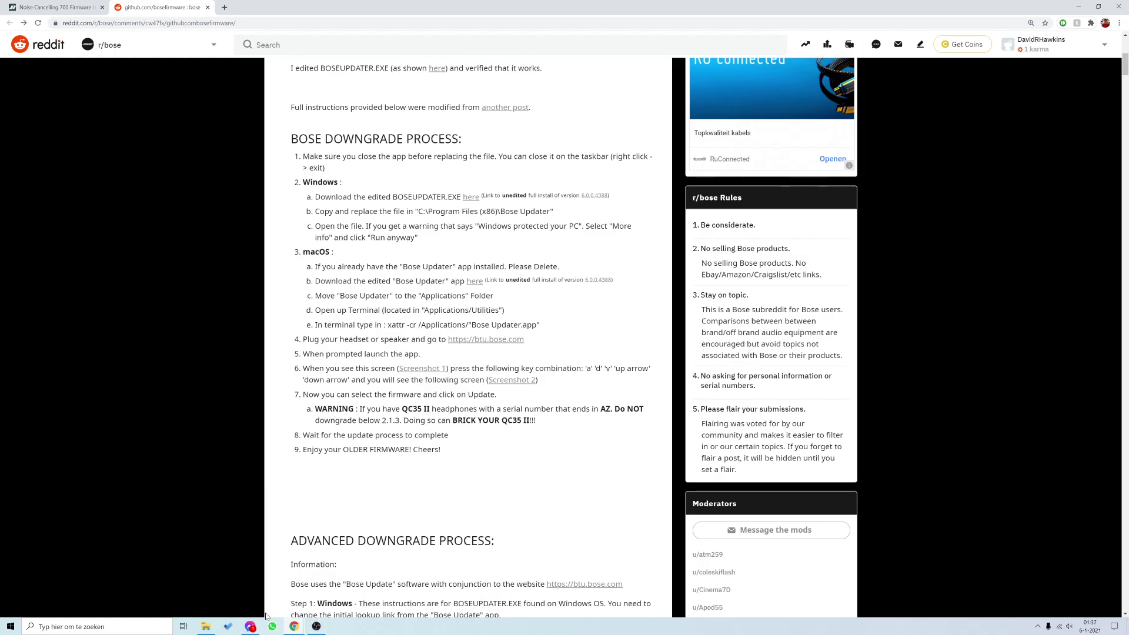
left_click(64, 7)
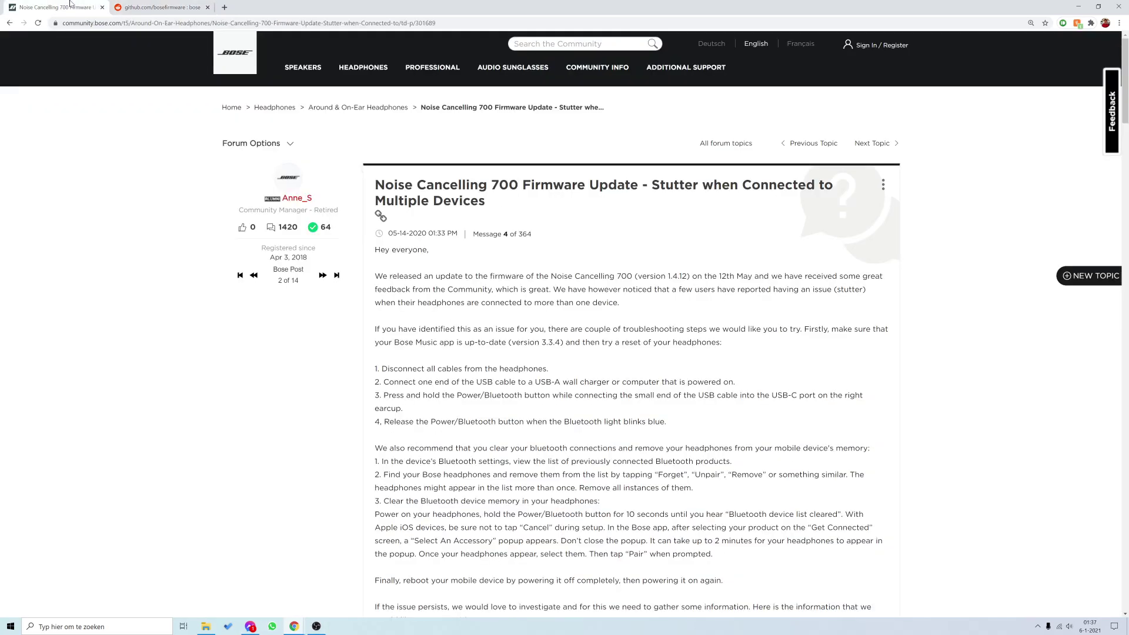
left_click(203, 13)
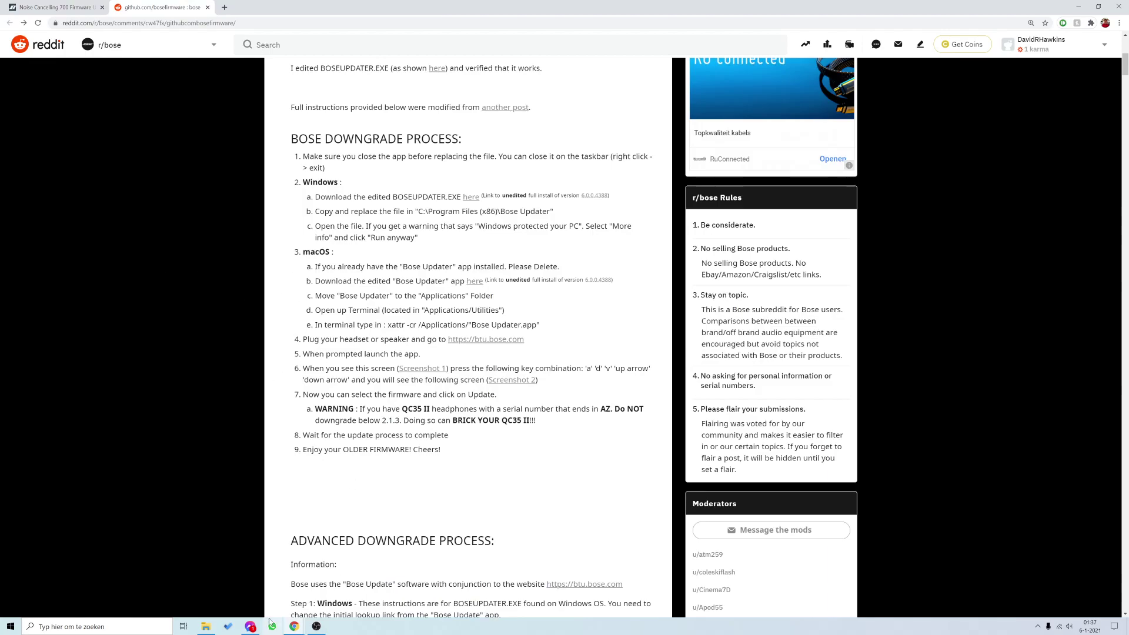
left_click(316, 626)
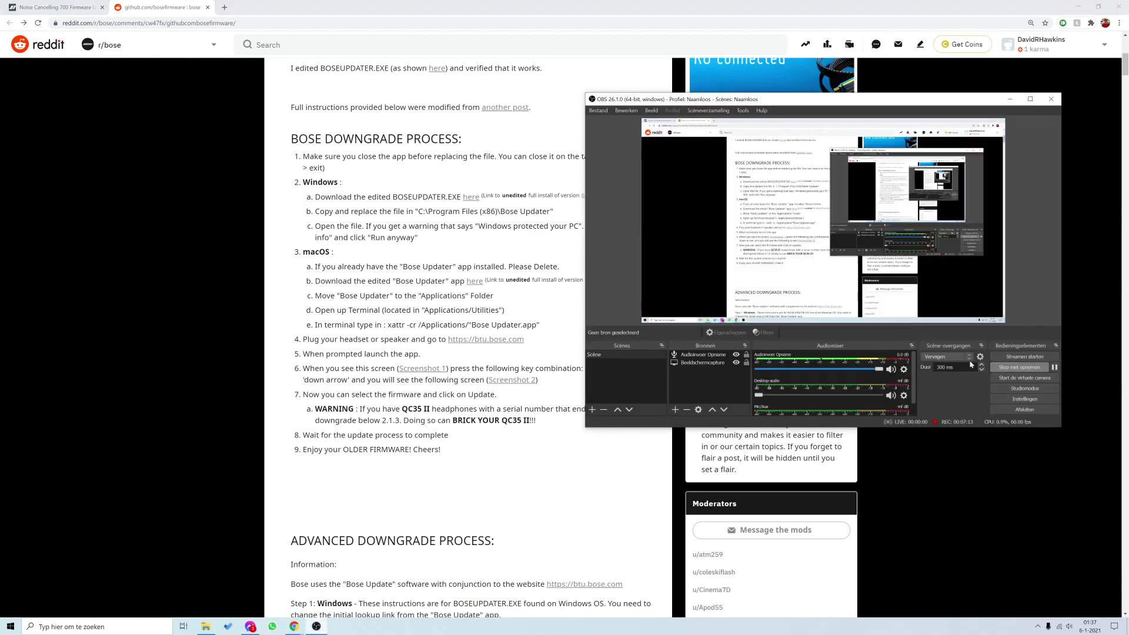